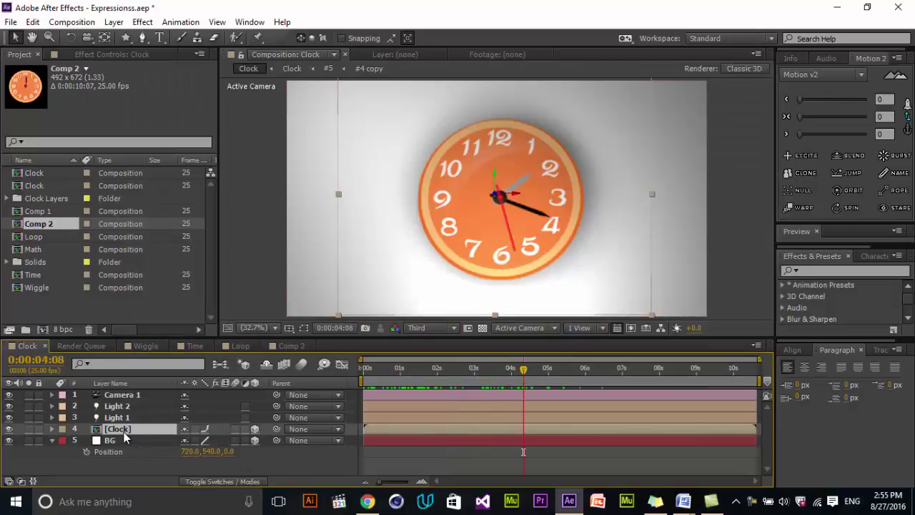
# Open the Clock precomp, scrub the time ruler and zoom in to watch the hands tick
pyautogui.doubleClick(118, 429)
pyautogui.click(398, 366)
pyautogui.moveTo(404, 367); pyautogui.dragTo(579, 368)
pyautogui.click(122, 395)
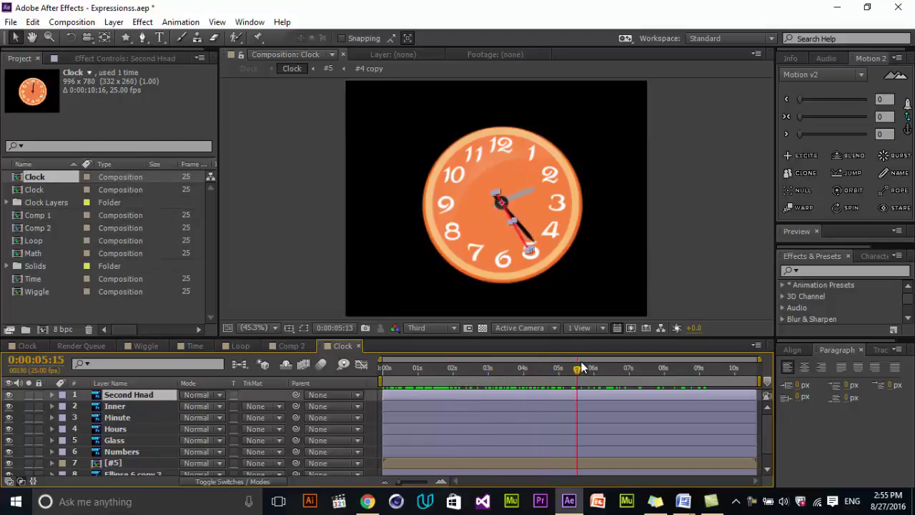
pyautogui.press('/')
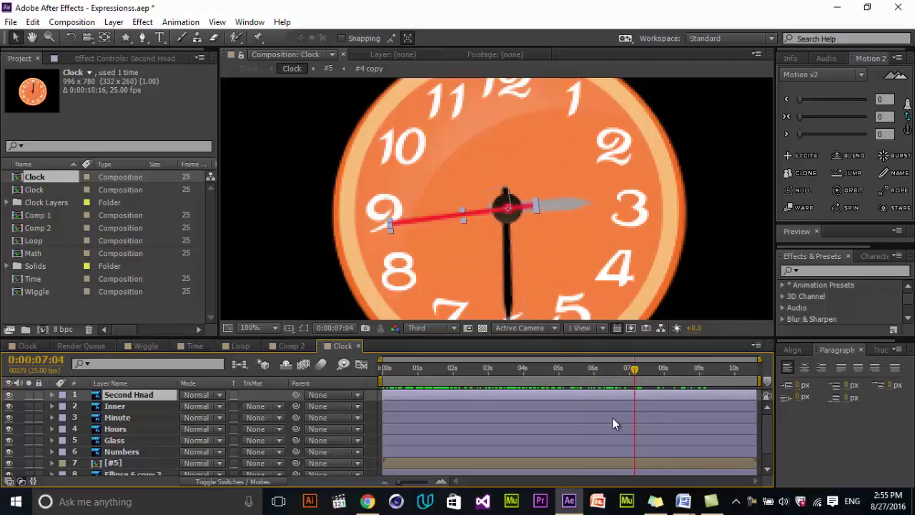
pyautogui.moveTo(634, 369); pyautogui.dragTo(695, 372)
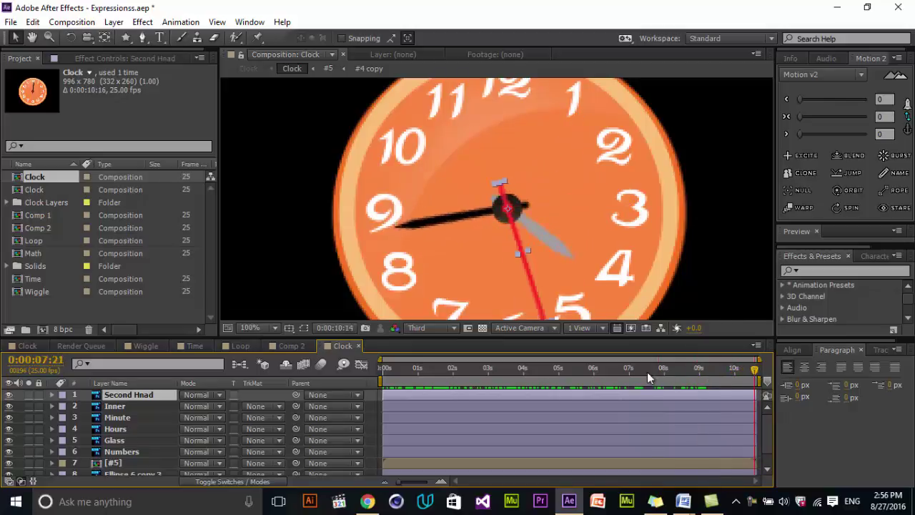
pyautogui.click(573, 378)
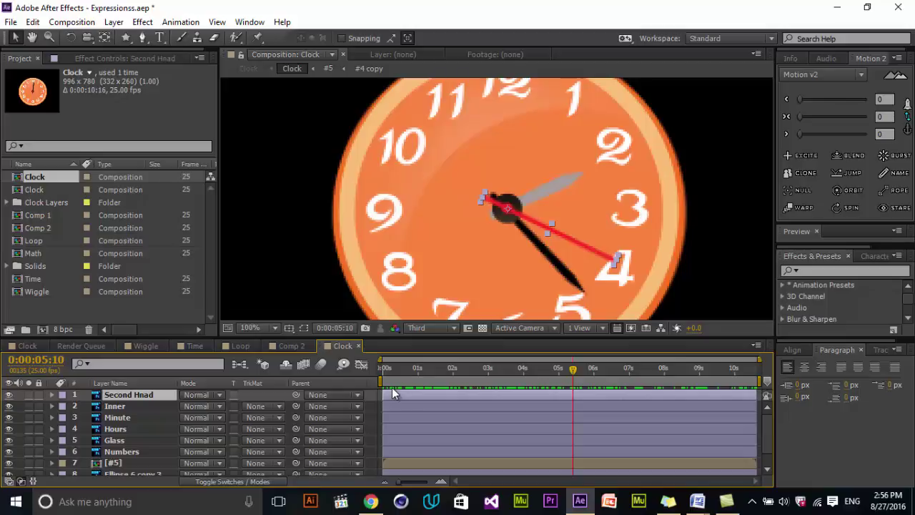
# Return to Comp 2 and toggle layer visibility to identify the second, minute and centre layers
pyautogui.hotkey('ctrl', 'w')
pyautogui.click(132, 441)
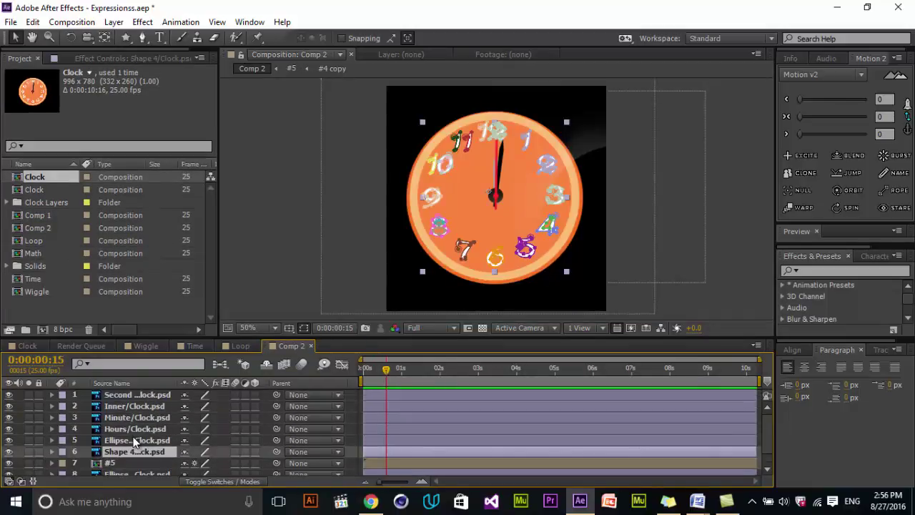
pyautogui.scroll(4, 497, 198)
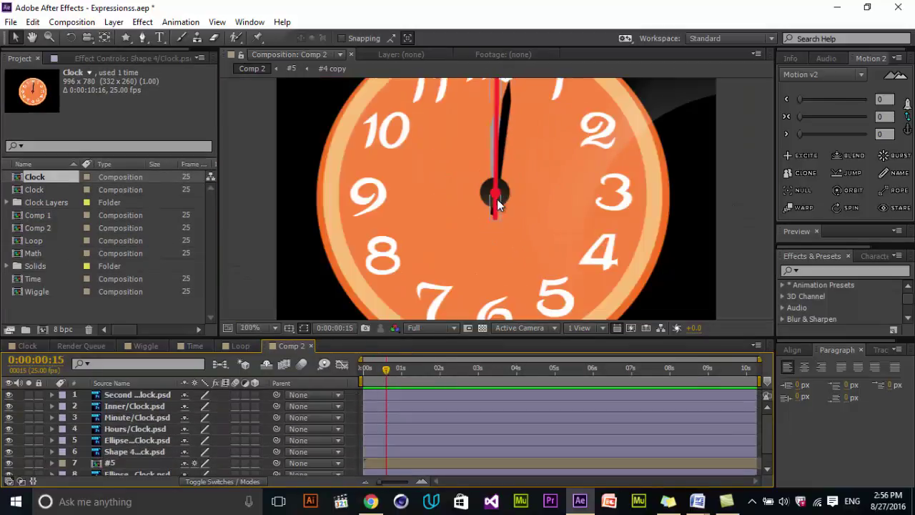
pyautogui.scroll(3, 499, 189)
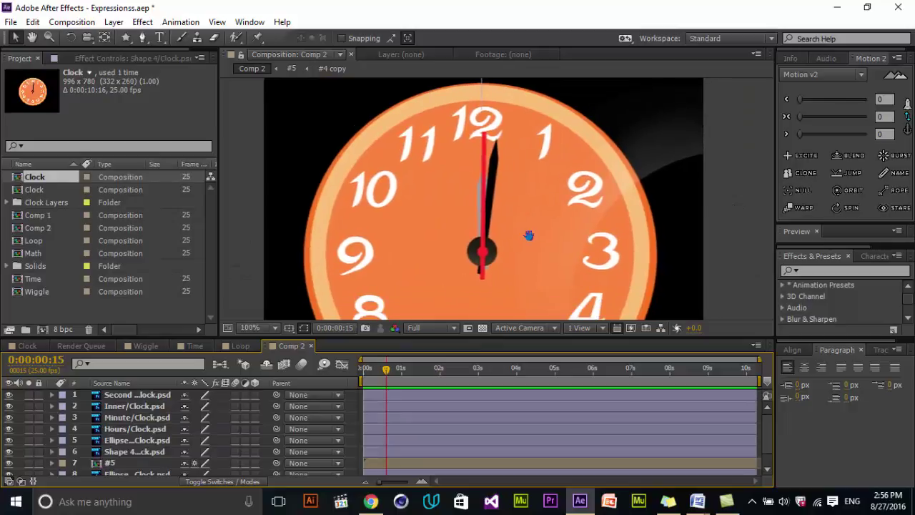
pyautogui.click(491, 173)
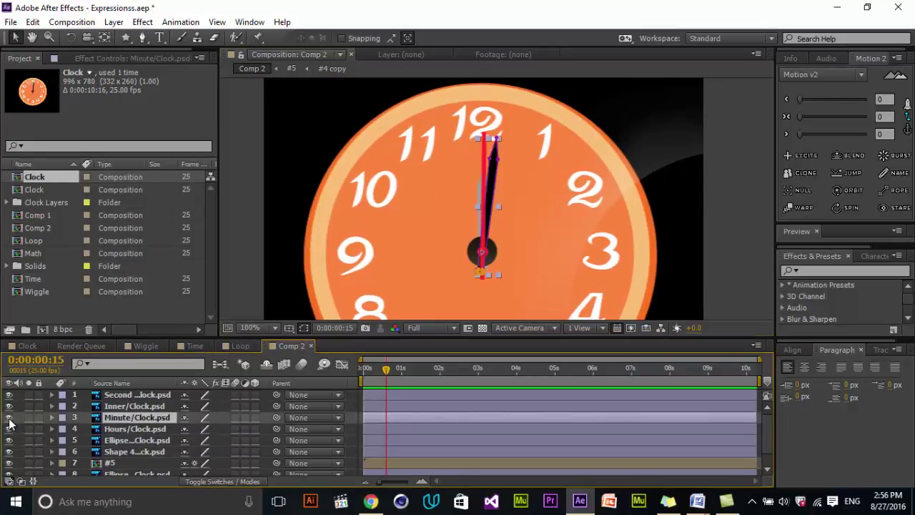
pyautogui.click(122, 406)
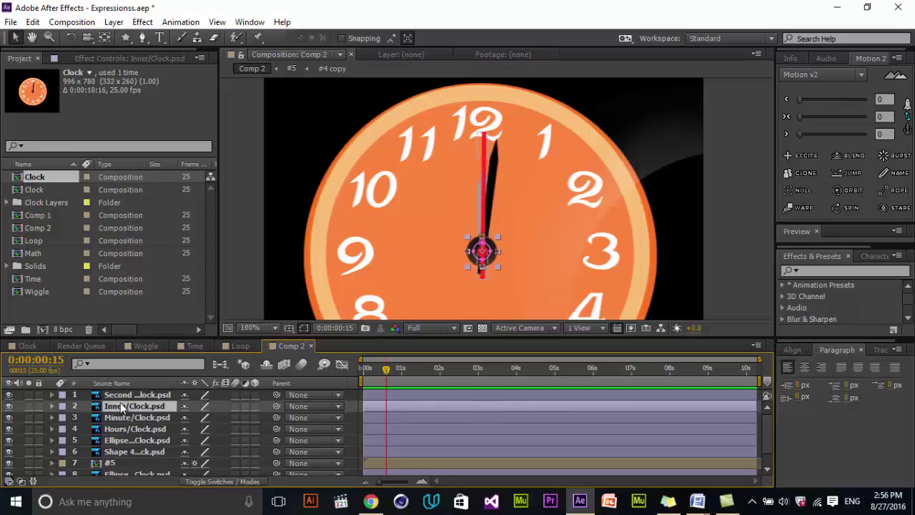
pyautogui.click(9, 405)
pyautogui.click(8, 394)
pyautogui.click(138, 397)
pyautogui.click(135, 417)
pyautogui.click(8, 416)
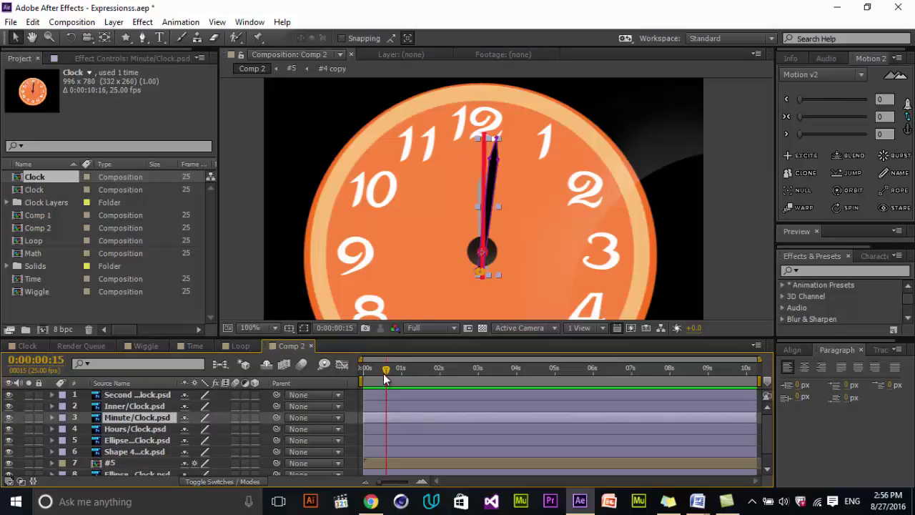
# At time zero, reveal the red second hand's Rotation property
pyautogui.moveTo(385, 379); pyautogui.dragTo(357, 379)
pyautogui.press('F2')
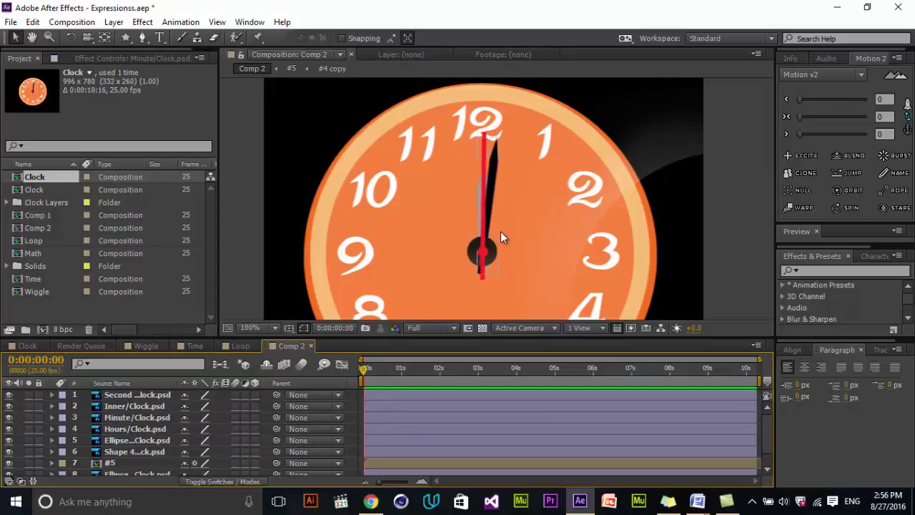
pyautogui.click(482, 199)
pyautogui.click(52, 394)
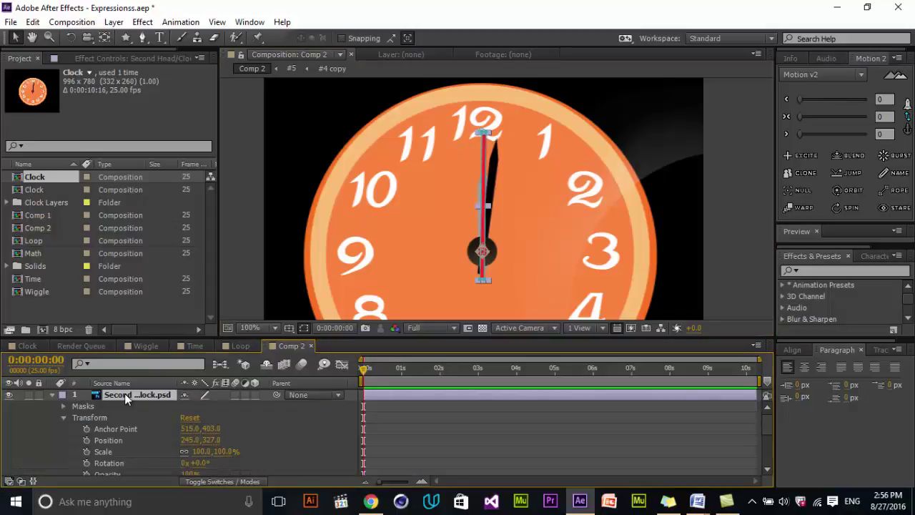
pyautogui.scroll(-2, 100, 422)
pyautogui.scroll(1, 104, 409)
pyautogui.click(106, 429)
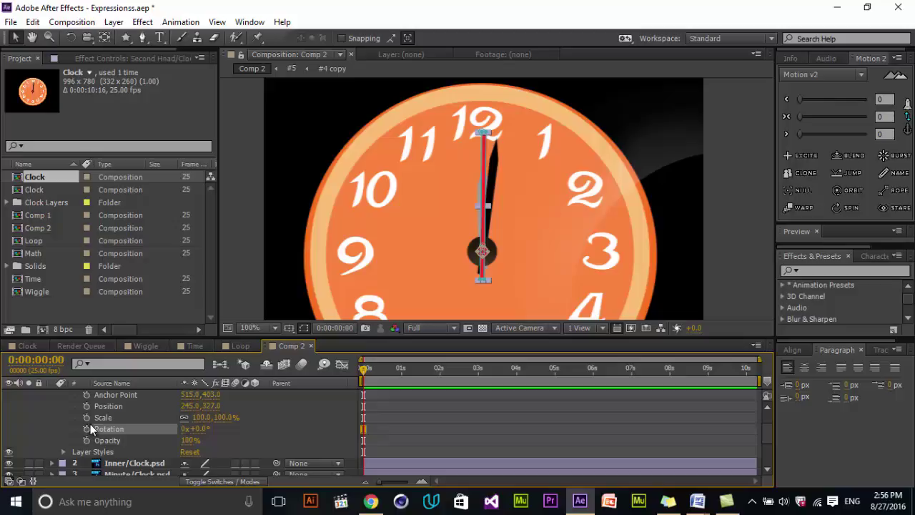
# Give the second hand's Rotation the expression time*288
pyautogui.keyDown('alt'); pyautogui.click(87, 429); pyautogui.keyUp('alt')
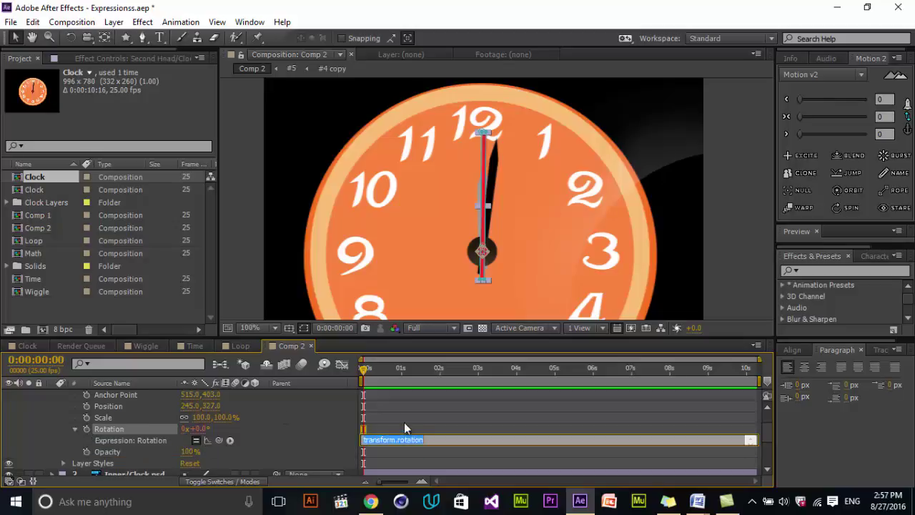
pyautogui.press('BackSpace')
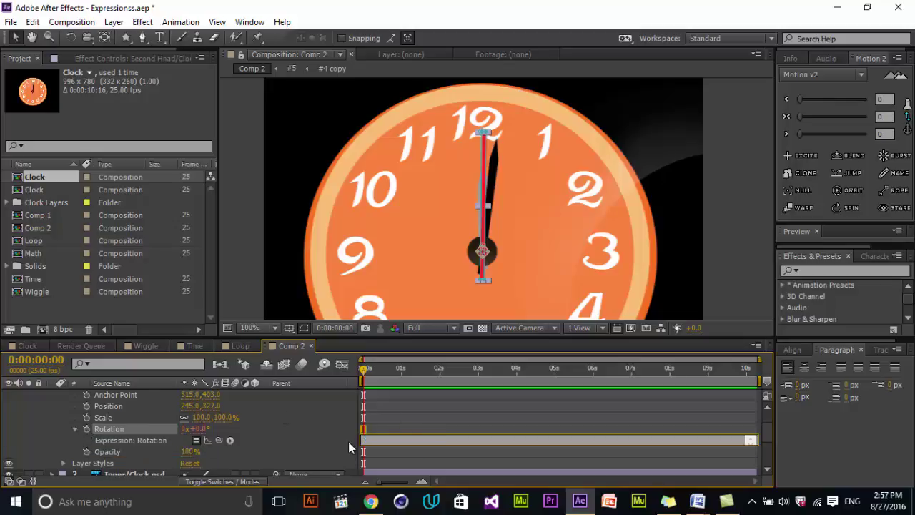
pyautogui.write('t')
pyautogui.write('ime*')
pyautogui.write('2')
pyautogui.write('88')
pyautogui.click(389, 413)
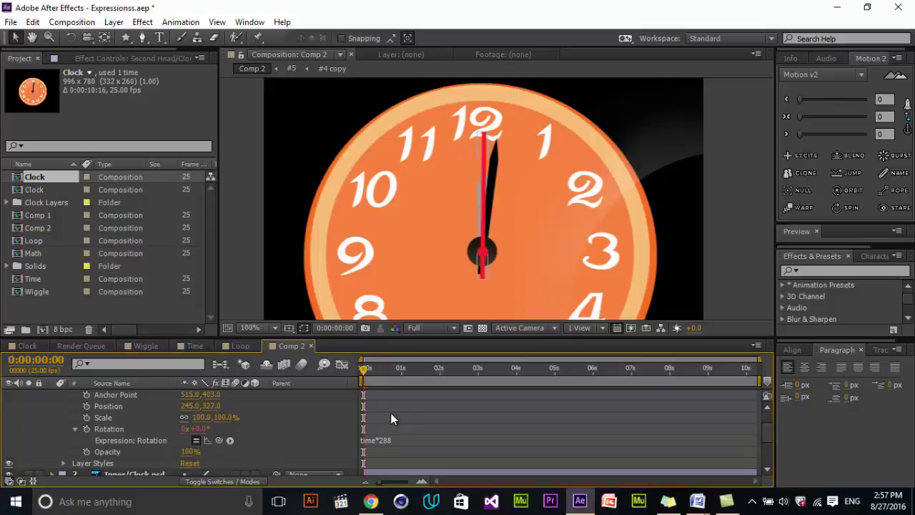
pyautogui.click(393, 440)
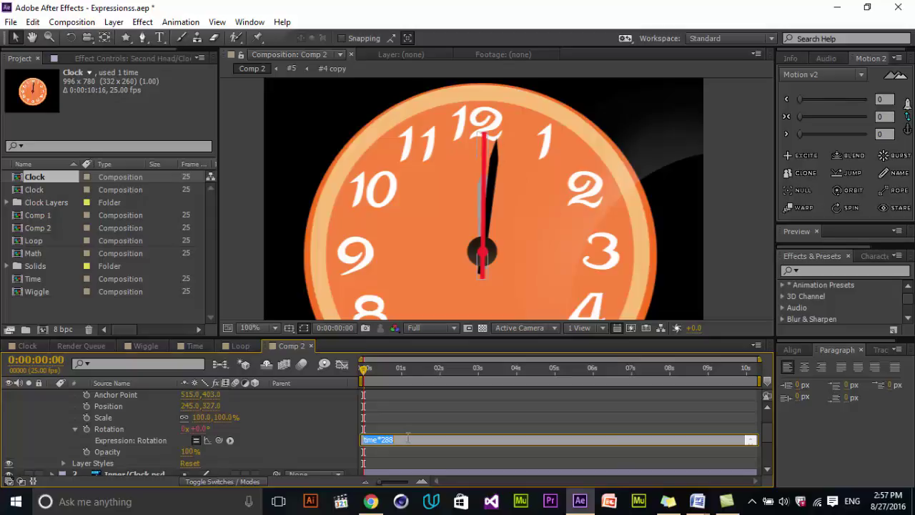
pyautogui.click(394, 412)
# Scrub through the timeline to check the second hand spins, then return to start
pyautogui.press('space')
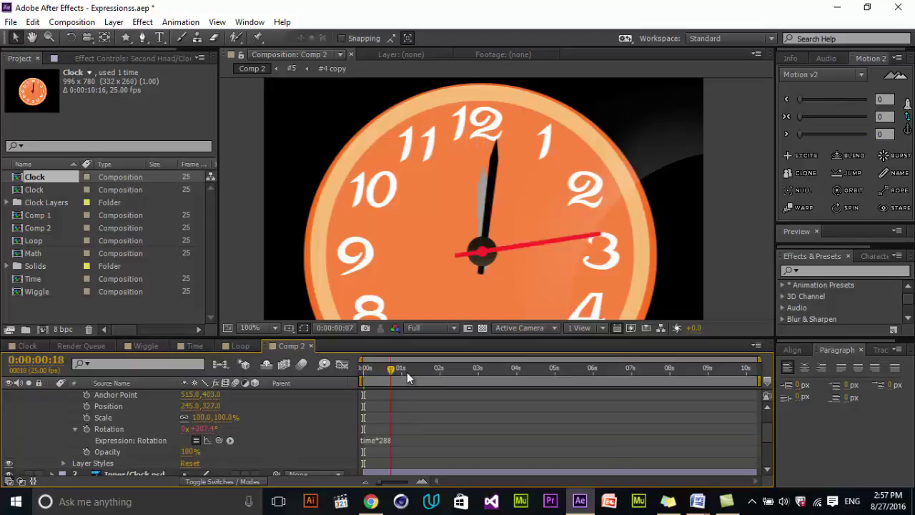
pyautogui.moveTo(409, 378); pyautogui.dragTo(555, 371)
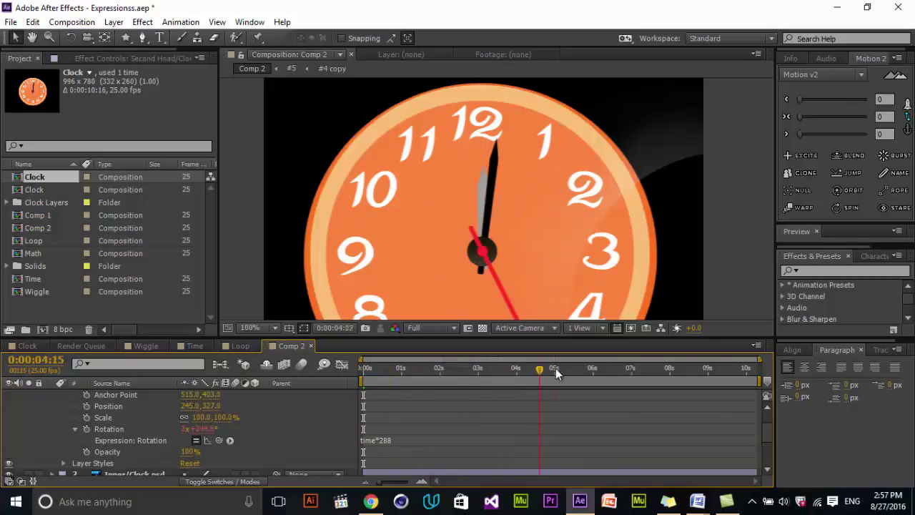
pyautogui.moveTo(555, 368); pyautogui.dragTo(718, 369)
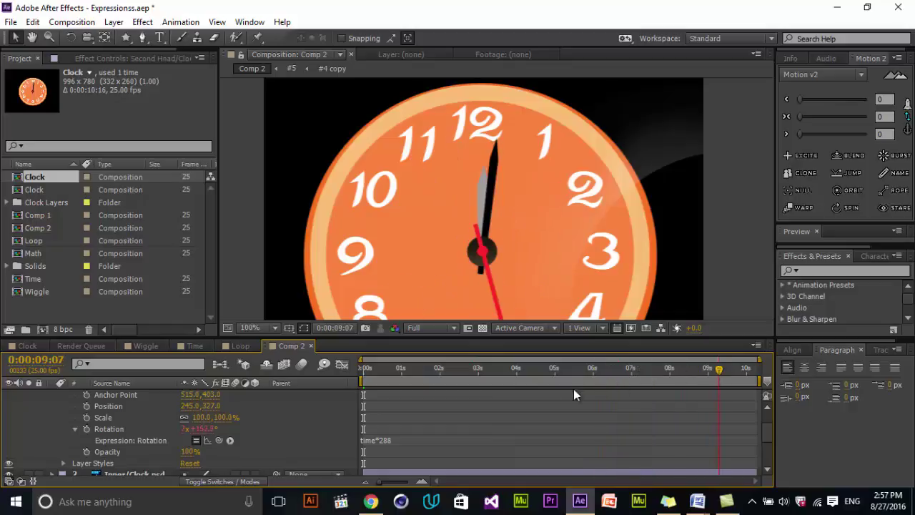
pyautogui.moveTo(573, 389); pyautogui.dragTo(364, 392)
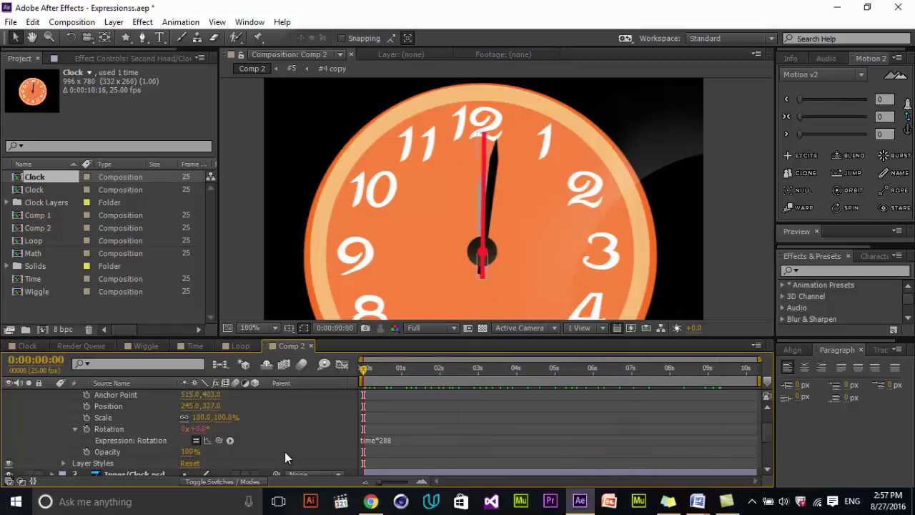
# Collapse the second hand and reveal the black minute hand's Transform properties
pyautogui.scroll(1, 285, 451)
pyautogui.click(76, 395)
pyautogui.click(51, 394)
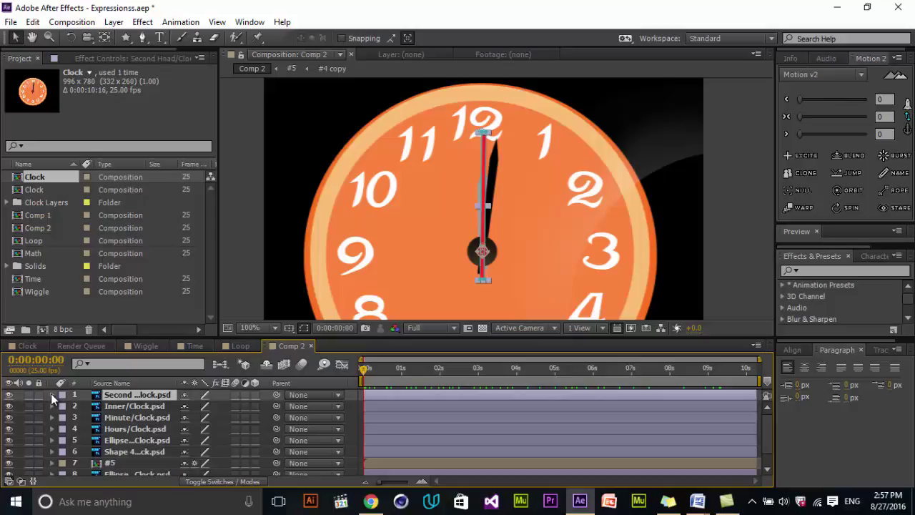
pyautogui.click(122, 407)
pyautogui.click(8, 417)
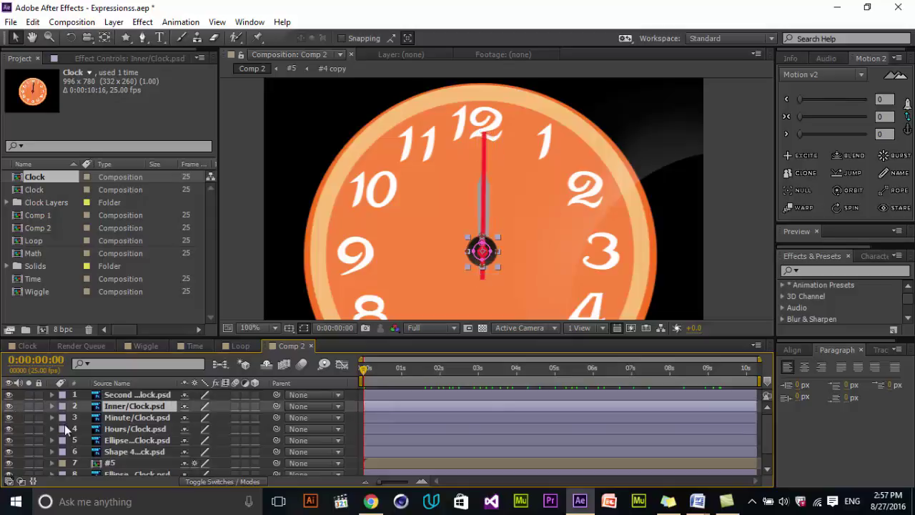
pyautogui.click(114, 418)
pyautogui.click(51, 417)
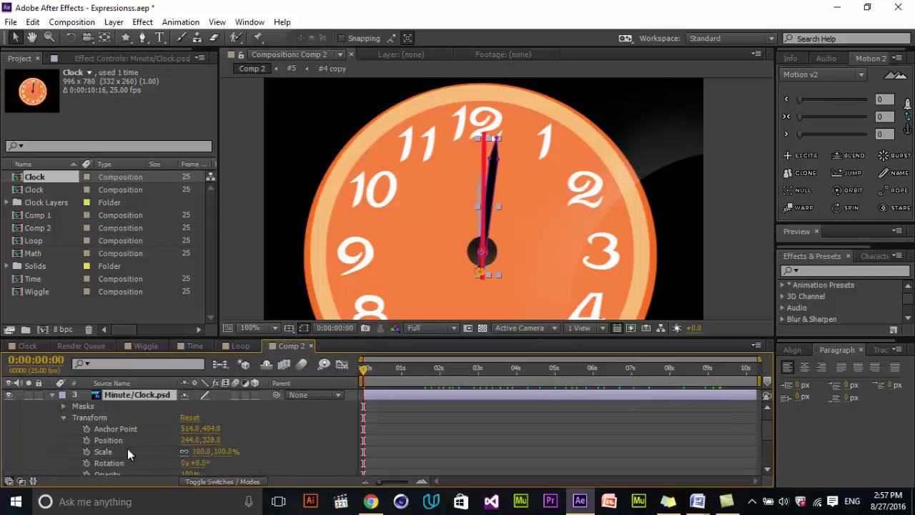
pyautogui.scroll(-2, 90, 454)
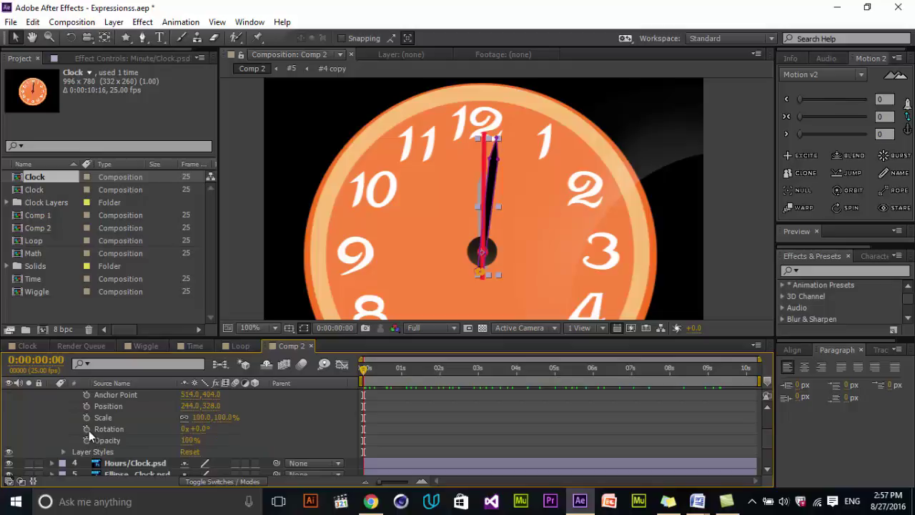
# Set the minute hand's Rotation expression to time*24 and scrub to verify
pyautogui.keyDown('alt'); pyautogui.click(86, 428); pyautogui.keyUp('alt')
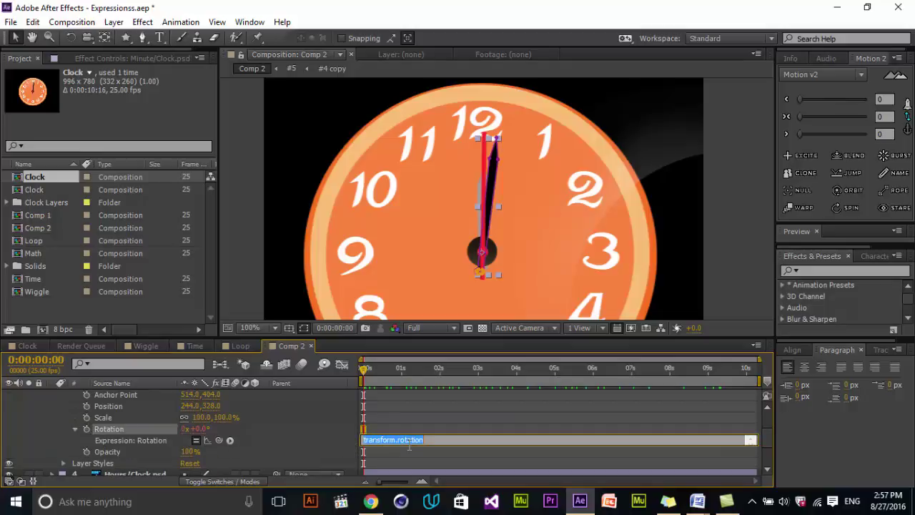
pyautogui.press('BackSpace')
pyautogui.write('time*')
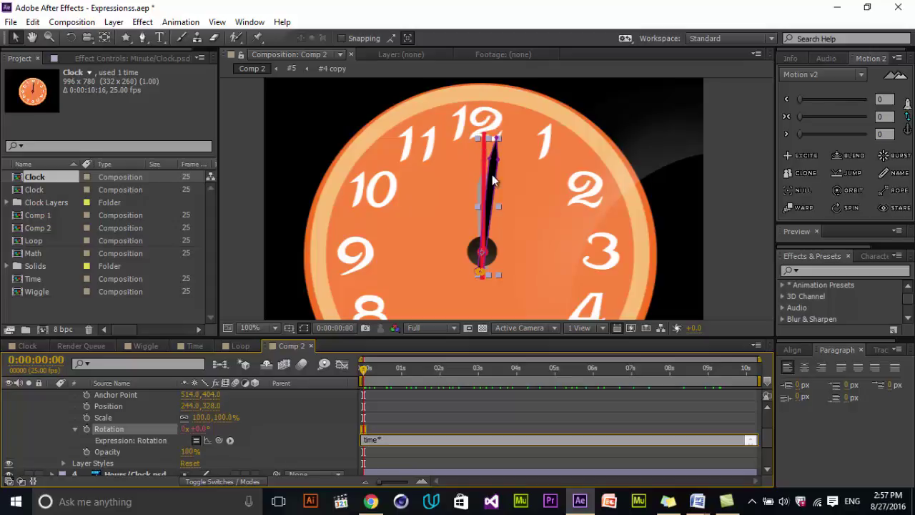
pyautogui.write('24')
pyautogui.click(413, 399)
pyautogui.moveTo(383, 366); pyautogui.dragTo(491, 380)
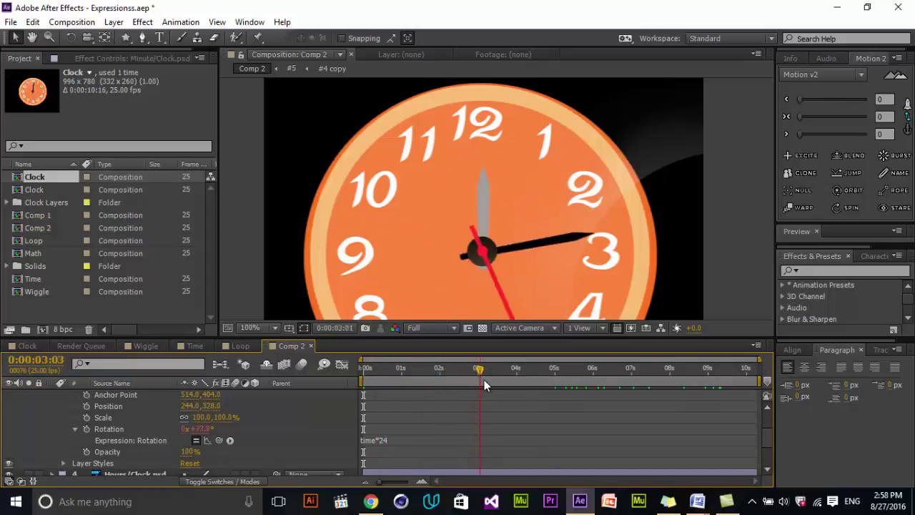
# Add the expression time*12 to the grey hour hand's Rotation
pyautogui.click(467, 270)
pyautogui.press('Home')
pyautogui.click(50, 414)
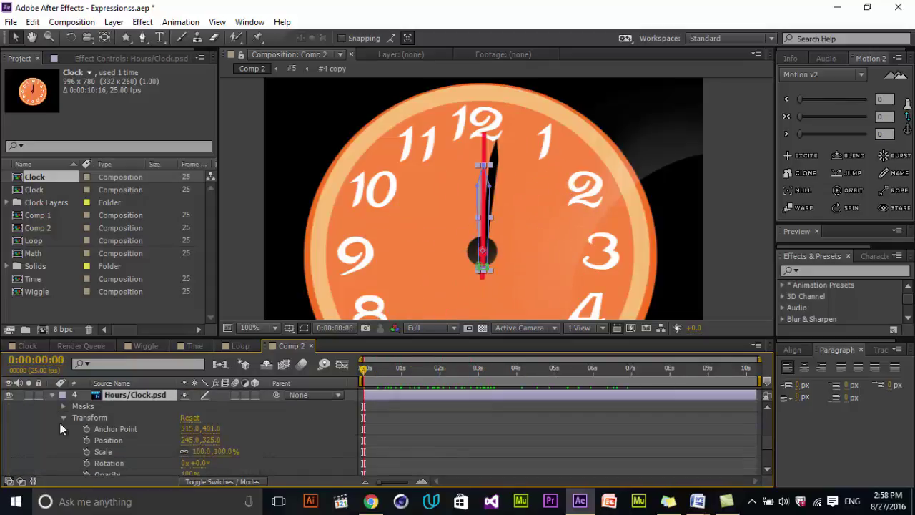
pyautogui.scroll(-1, 100, 450)
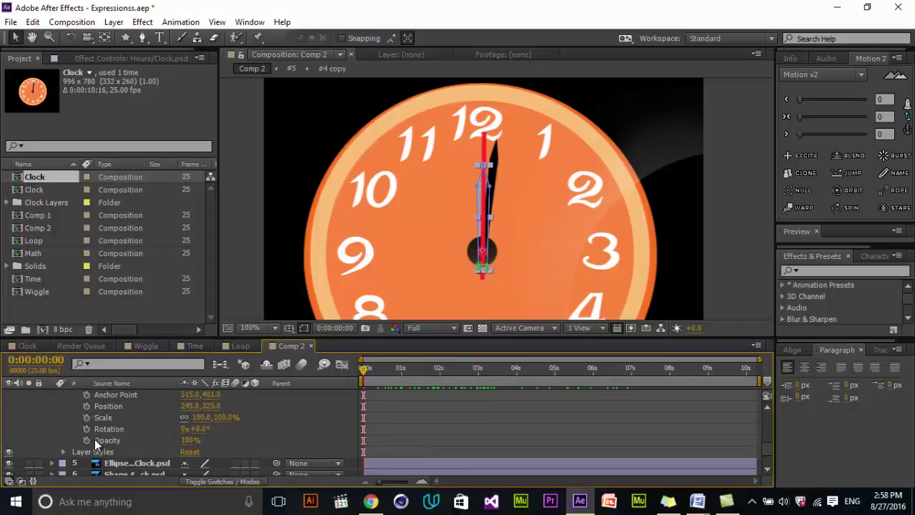
pyautogui.keyDown('alt'); pyautogui.click(86, 429); pyautogui.keyUp('alt')
pyautogui.write('time*12')
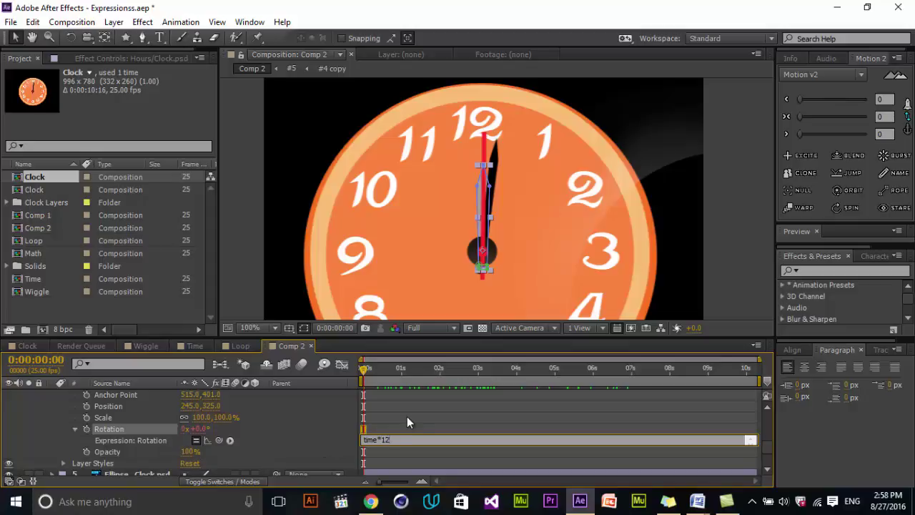
pyautogui.click(407, 423)
# Preview and scrub the timeline to about 4.5 seconds to check all hands turn
pyautogui.press('space')
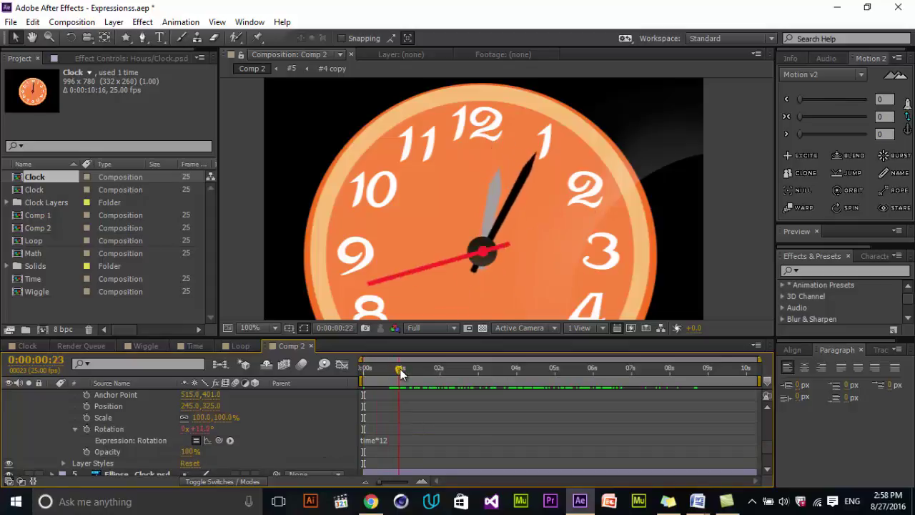
pyautogui.moveTo(401, 373); pyautogui.dragTo(459, 370)
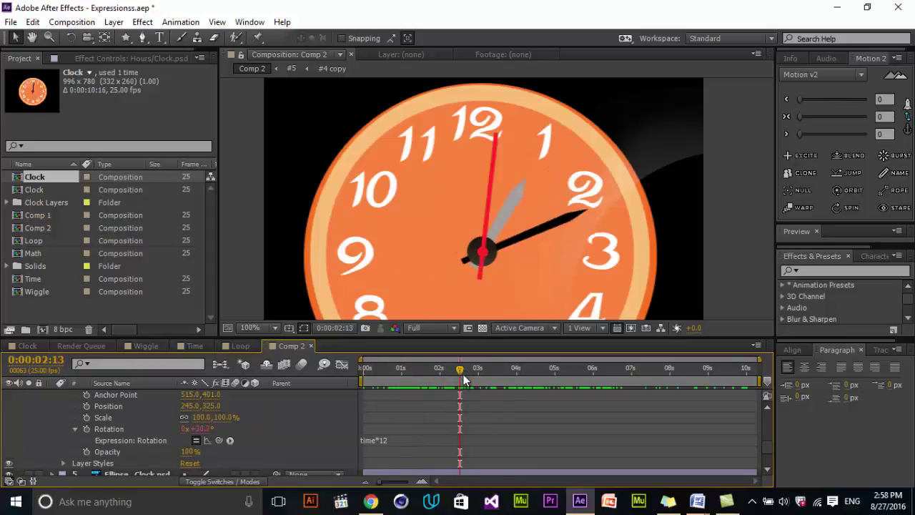
pyautogui.moveTo(474, 370); pyautogui.dragTo(624, 377)
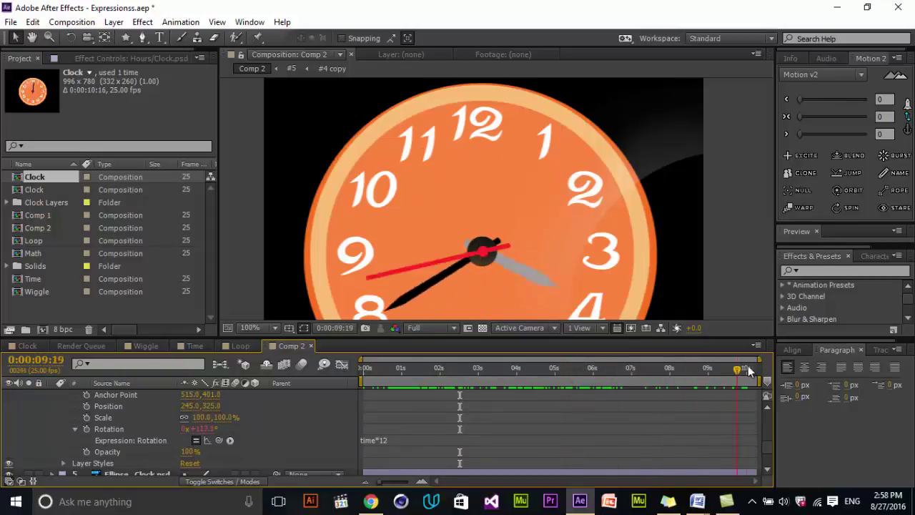
pyautogui.moveTo(623, 381); pyautogui.dragTo(476, 379)
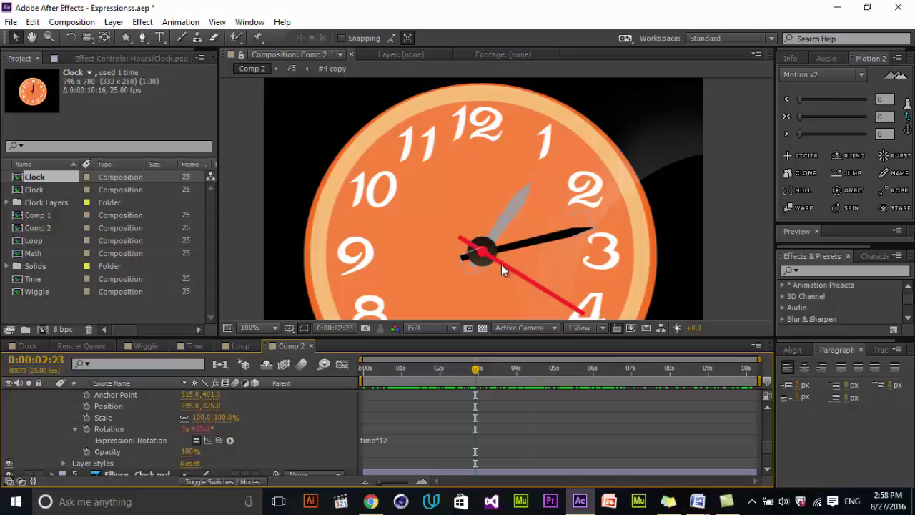
pyautogui.moveTo(482, 368); pyautogui.dragTo(493, 368)
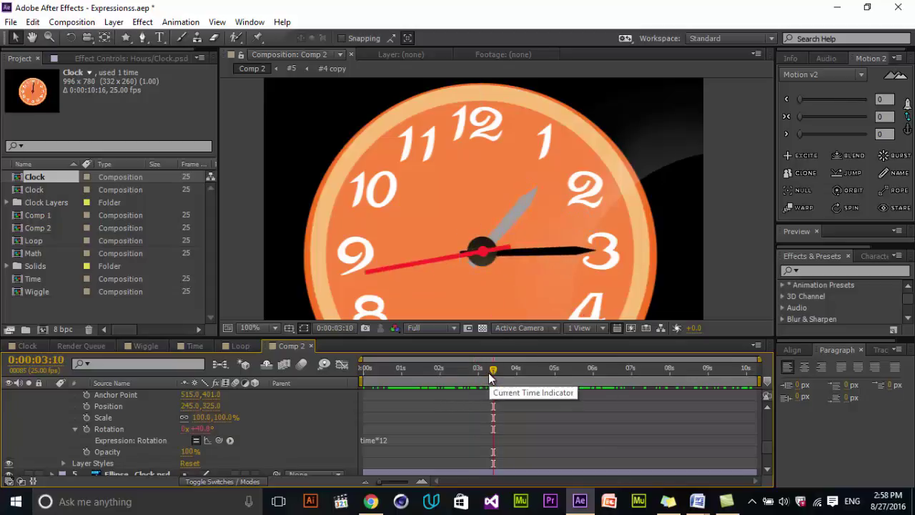
pyautogui.moveTo(488, 373); pyautogui.dragTo(573, 370)
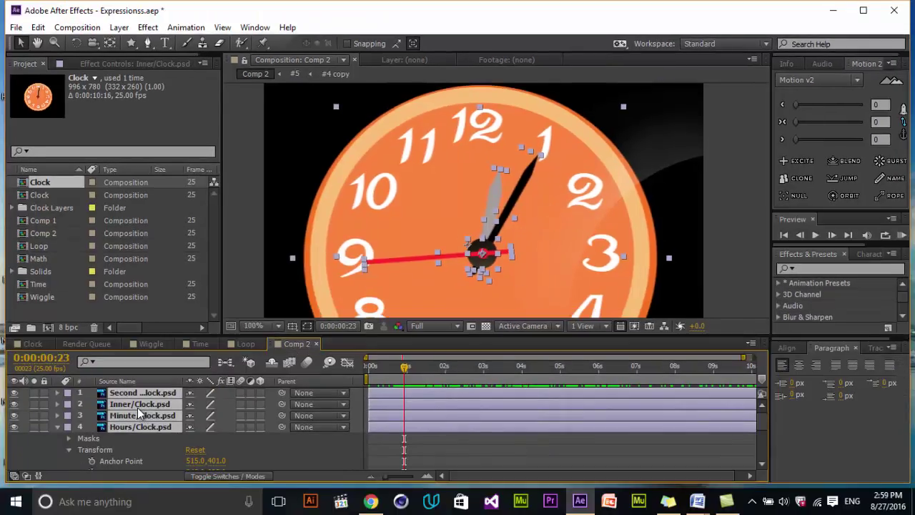
# Pre-compose the clock layers into Pre-comp 1
pyautogui.hotkey('ctrl', 'shift', 'c')
pyautogui.click(494, 325)
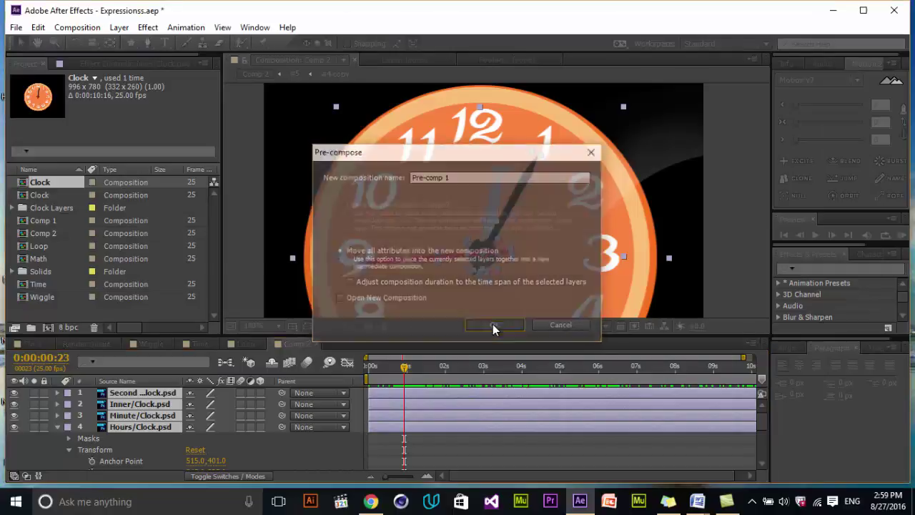
pyautogui.scroll(-2, 487, 180)
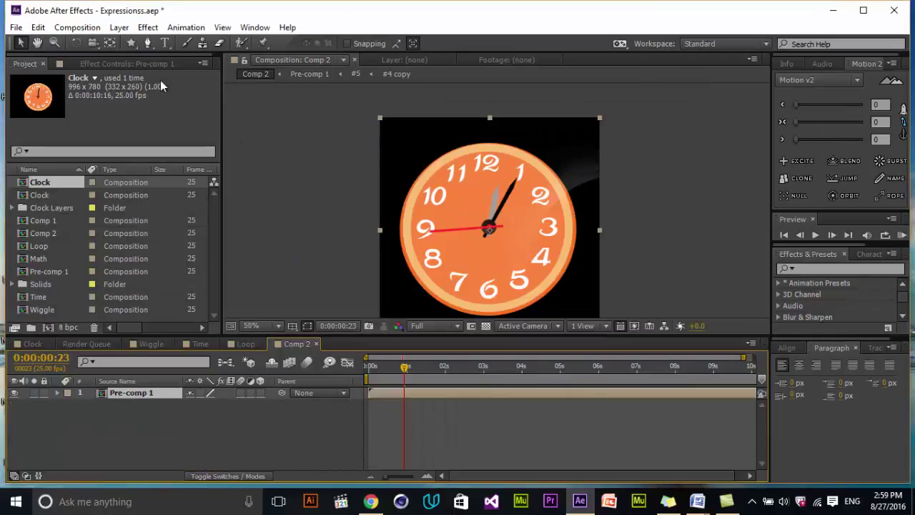
# Change Comp 2's settings to the HDV 1080 25 preset
pyautogui.click(71, 29)
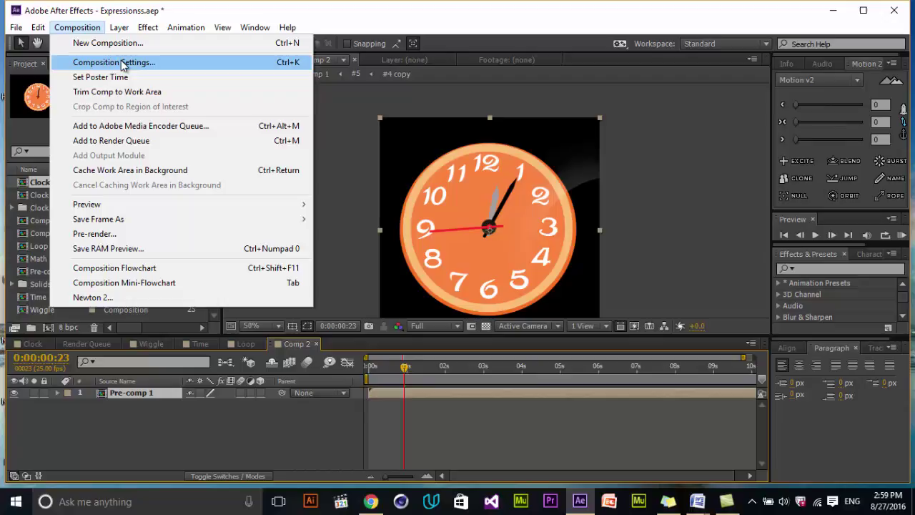
pyautogui.click(123, 63)
pyautogui.click(450, 213)
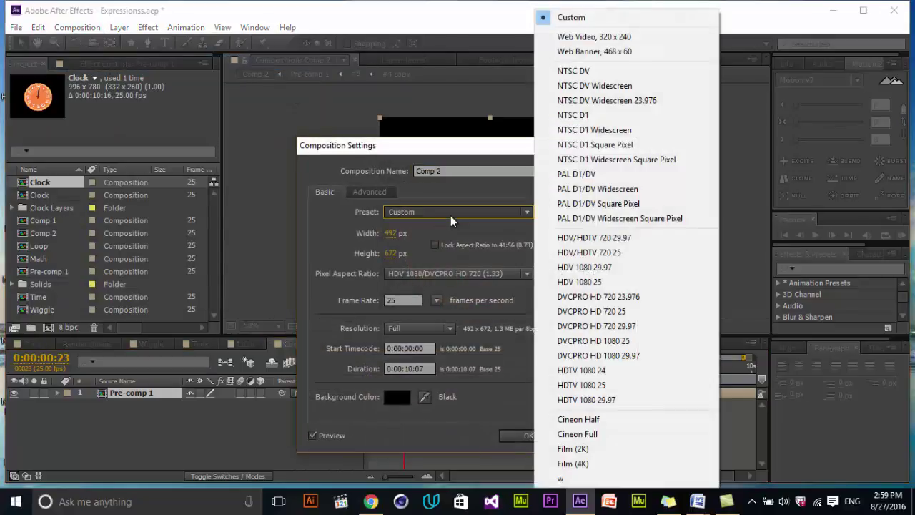
pyautogui.click(627, 283)
pyautogui.click(535, 434)
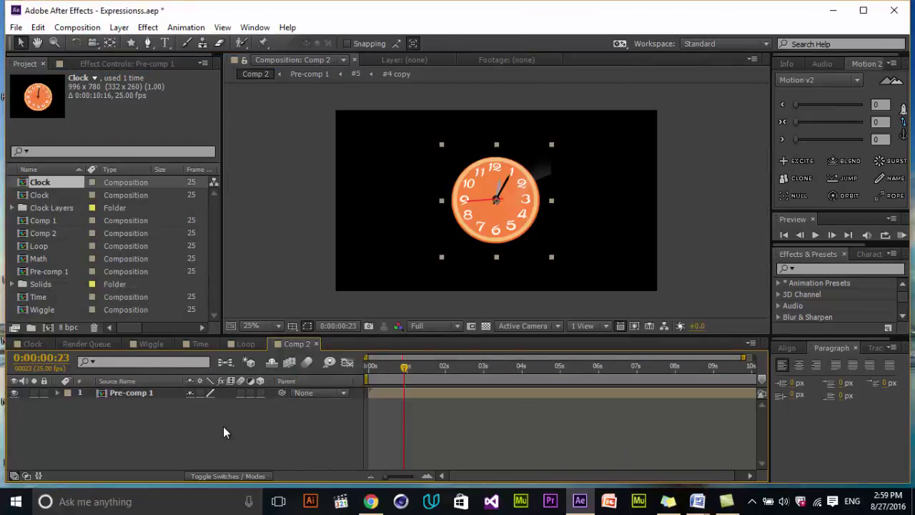
# Create a white solid, switch it and the clock to 3D, and place it below Pre-comp 1
pyautogui.hotkey('ctrl', 'y')
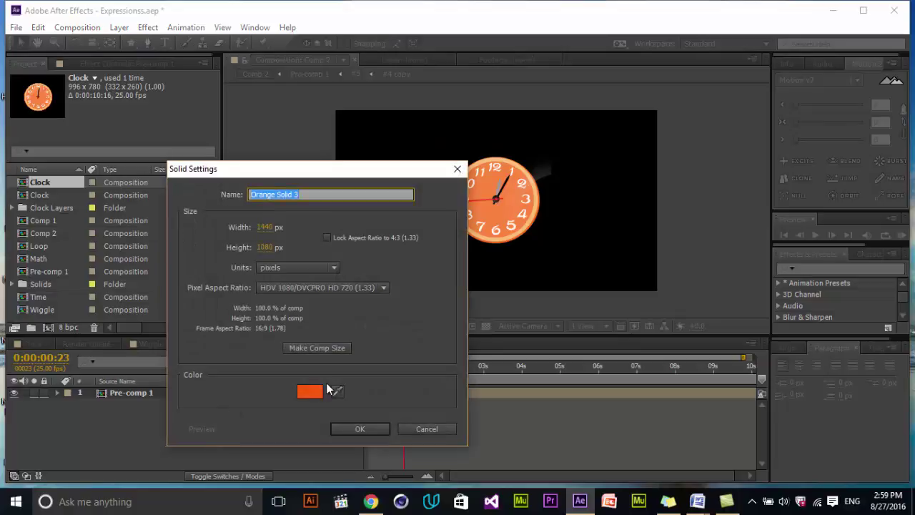
pyautogui.click(310, 391)
pyautogui.moveTo(122, 257); pyautogui.dragTo(122, 182)
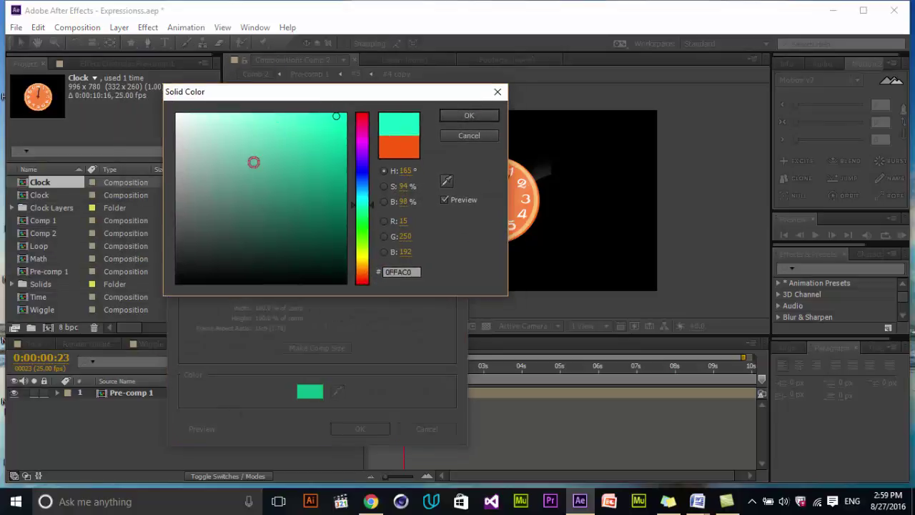
pyautogui.moveTo(254, 162); pyautogui.dragTo(176, 112)
pyautogui.click(469, 115)
pyautogui.click(361, 429)
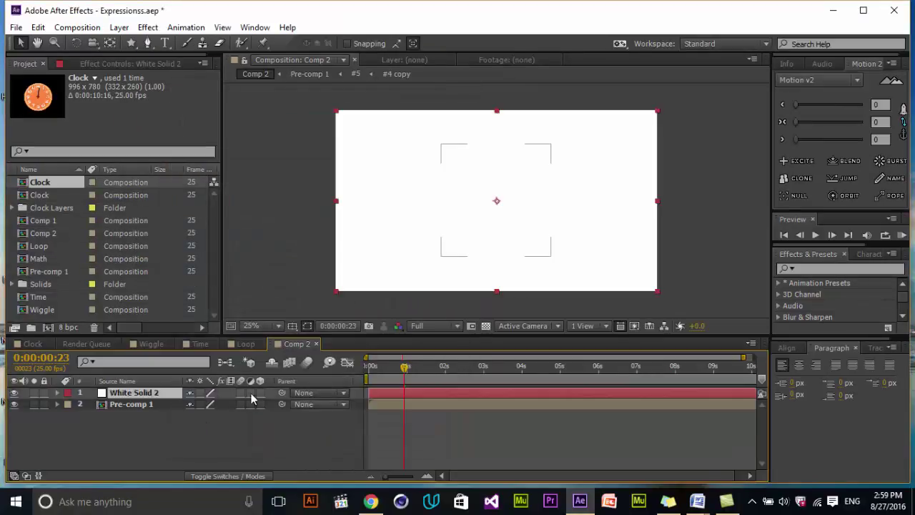
pyautogui.click(260, 393)
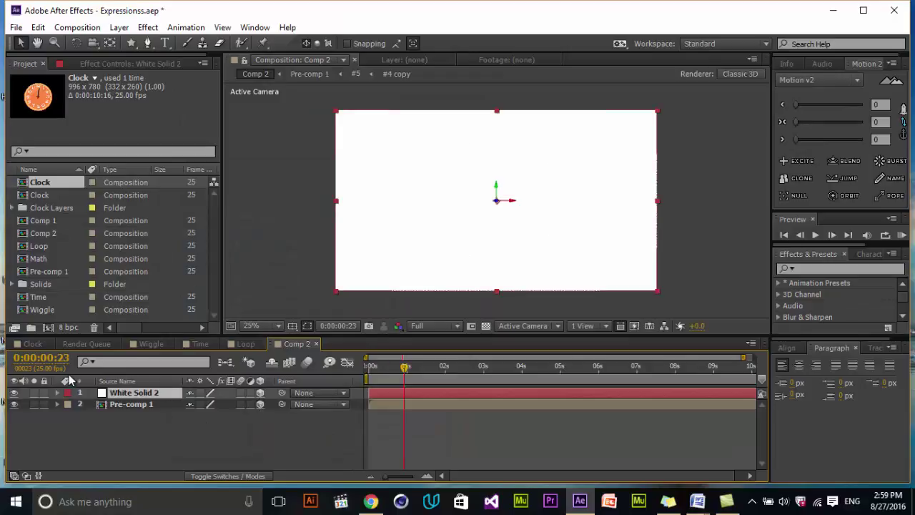
pyautogui.moveTo(128, 394); pyautogui.dragTo(136, 425)
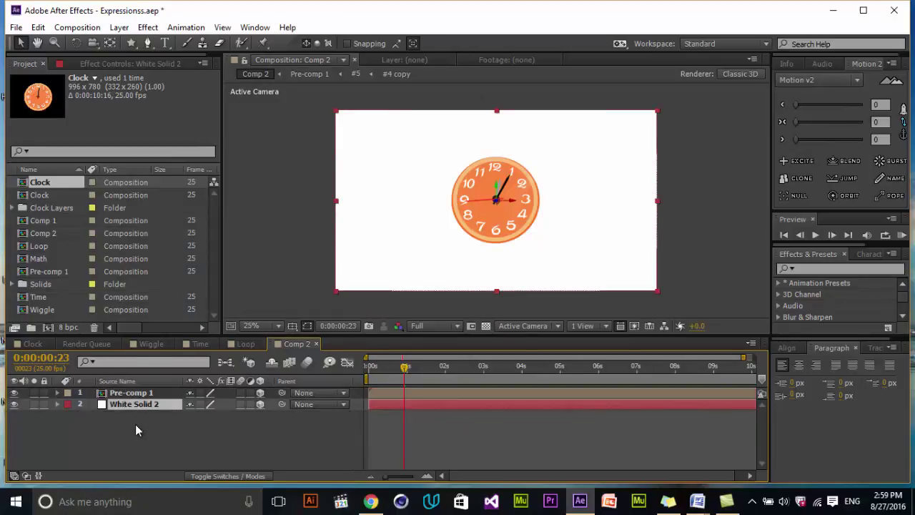
# Add a shadow-casting point light at the upper left, placed at the top of the stack
pyautogui.rightClick(209, 449)
pyautogui.moveTo(296, 306)
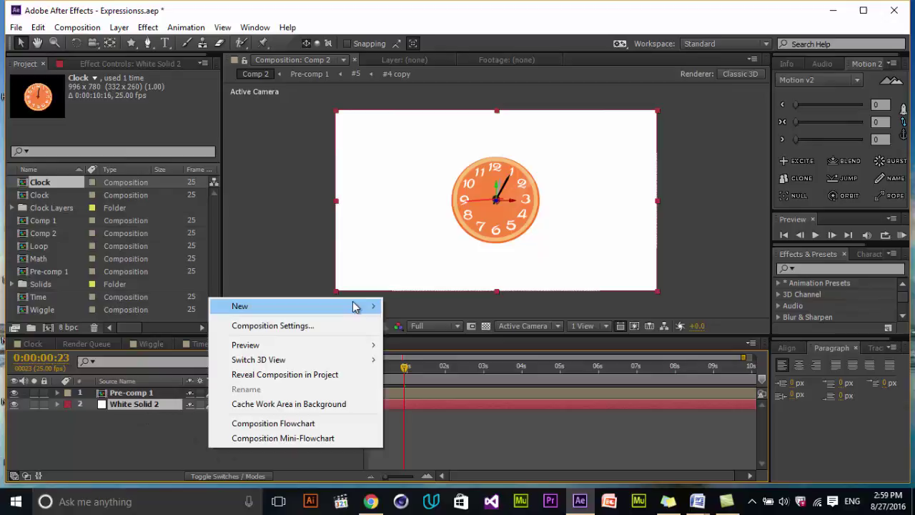
pyautogui.click(413, 355)
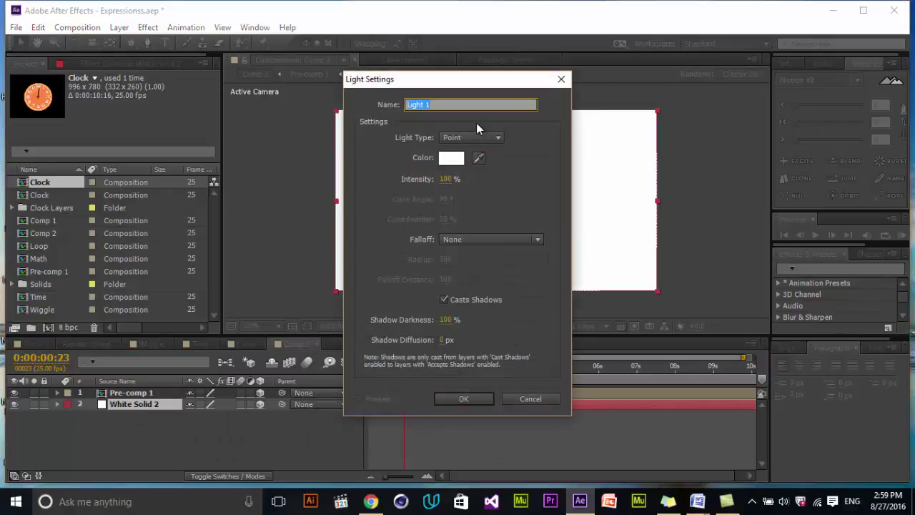
pyautogui.click(471, 400)
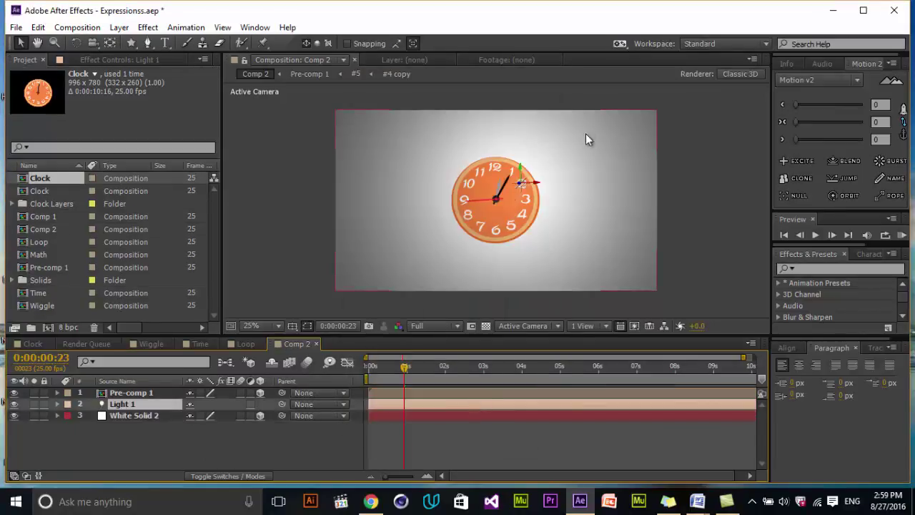
pyautogui.moveTo(523, 188); pyautogui.dragTo(408, 141)
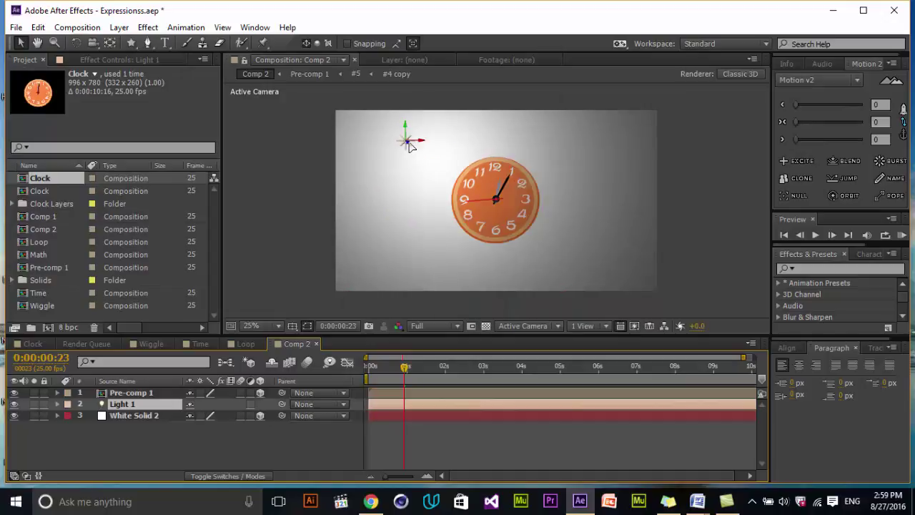
pyautogui.click(129, 394)
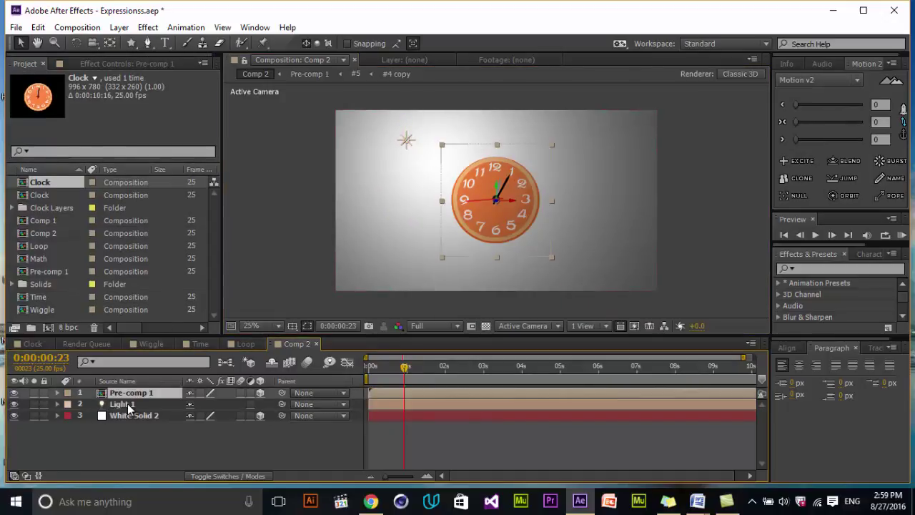
pyautogui.moveTo(129, 405); pyautogui.dragTo(132, 390)
# Rename the white solid to 'bg' and the precomp to 'clock'
pyautogui.click(137, 418)
pyautogui.press('Return')
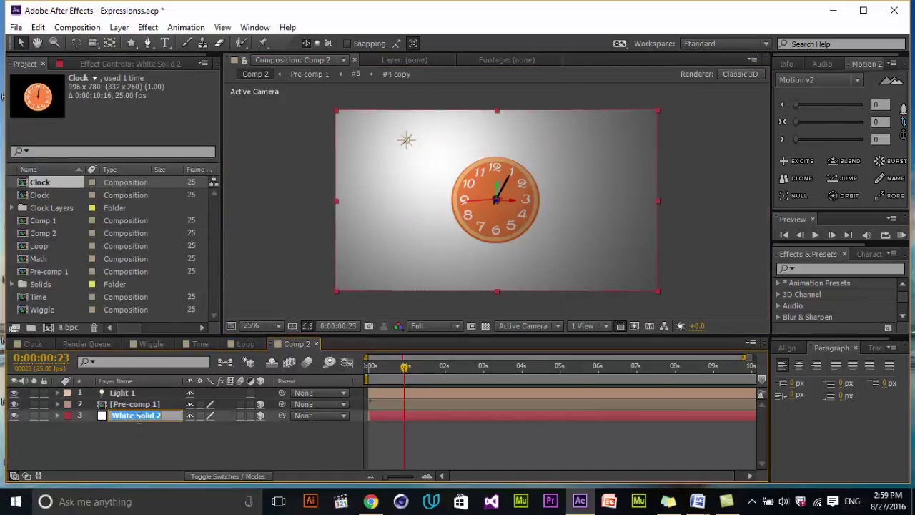
pyautogui.write('bg')
pyautogui.press('Return')
pyautogui.click(124, 405)
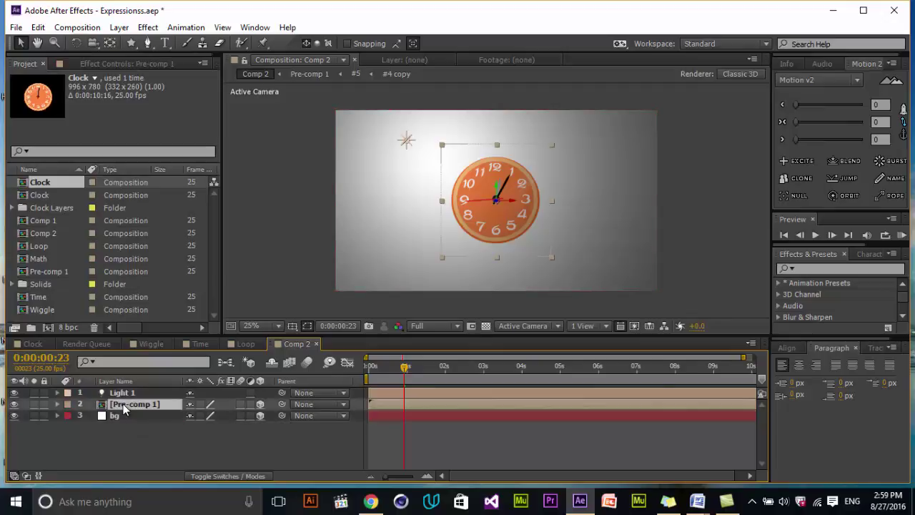
pyautogui.press('Return')
pyautogui.write('clock')
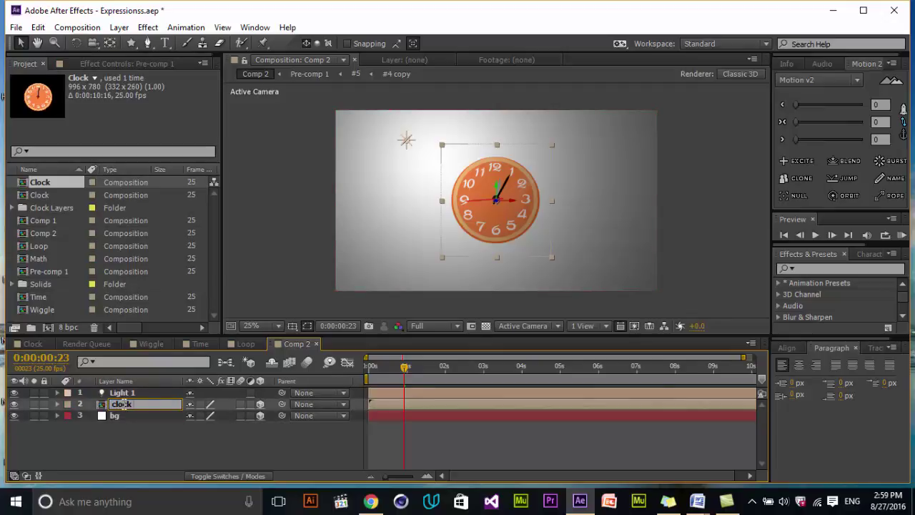
# Raise Light 1's shadow diffusion to 51 pixels in its Light Options
pyautogui.click(60, 393)
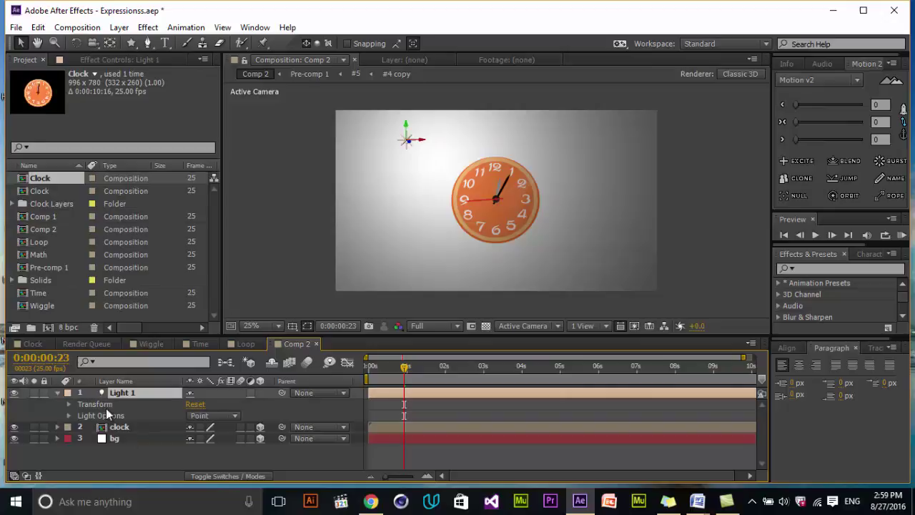
pyautogui.click(61, 417)
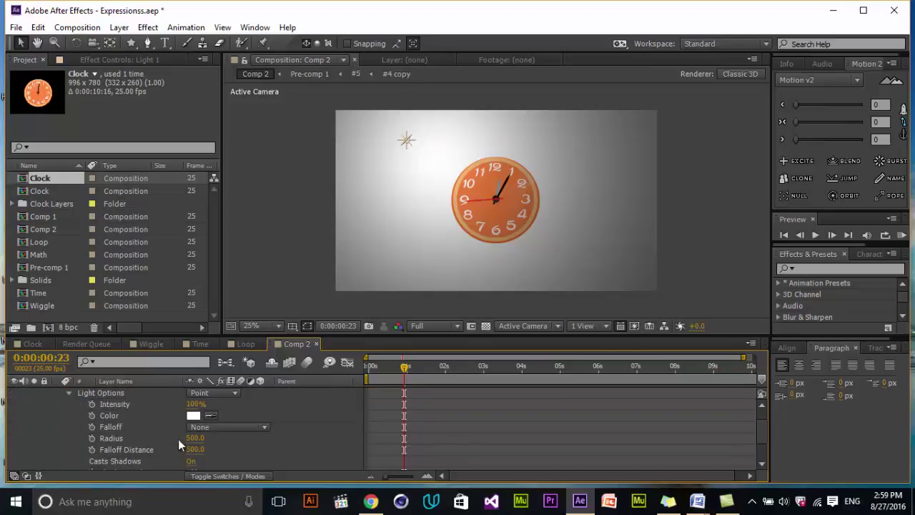
pyautogui.scroll(-1, 190, 430)
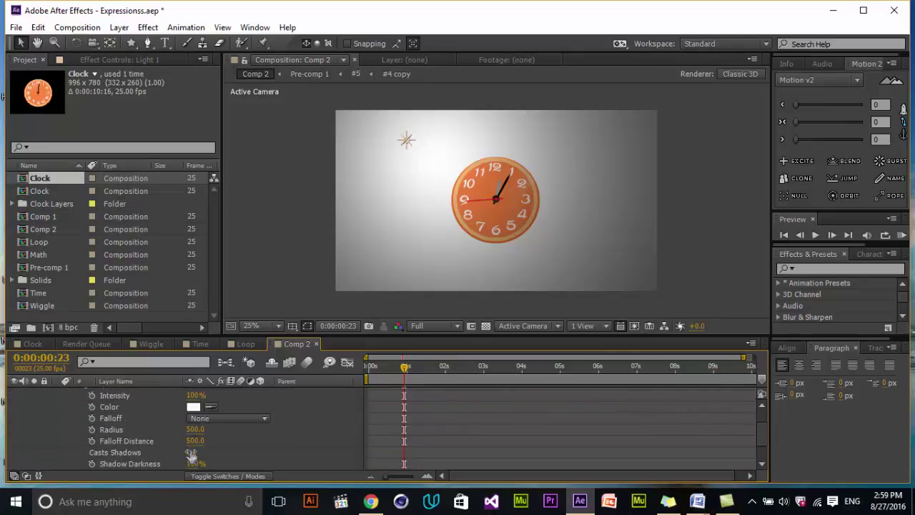
pyautogui.scroll(-3, 191, 454)
pyautogui.moveTo(191, 446); pyautogui.dragTo(207, 442)
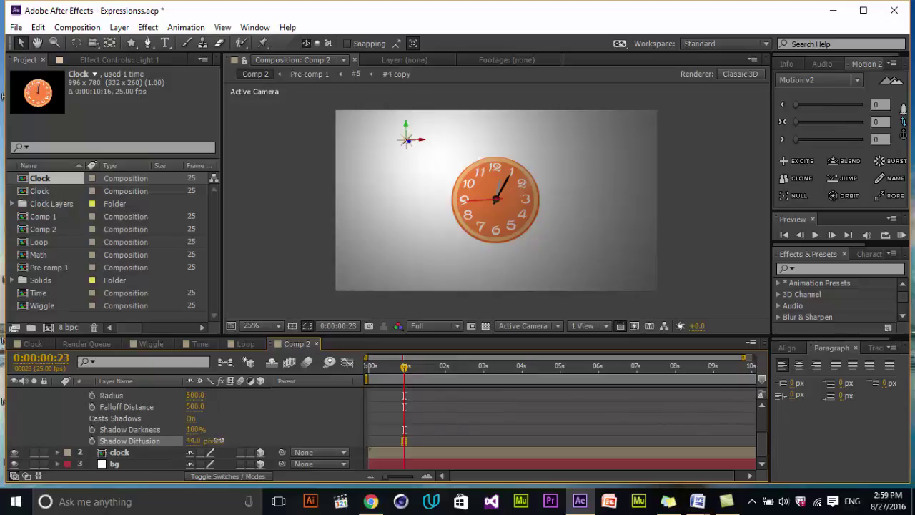
# In Custom View 1, push the clock back along Z, then return to Active Camera
pyautogui.click(538, 326)
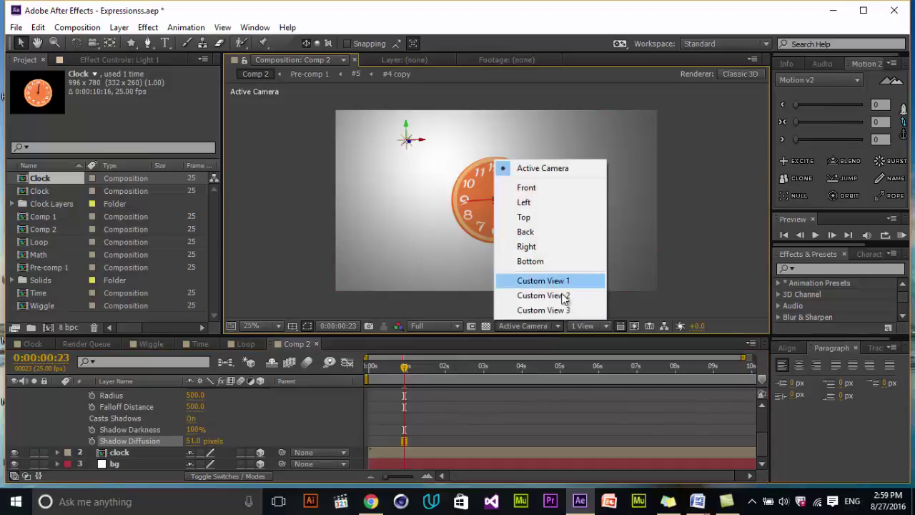
pyautogui.click(564, 282)
pyautogui.click(119, 452)
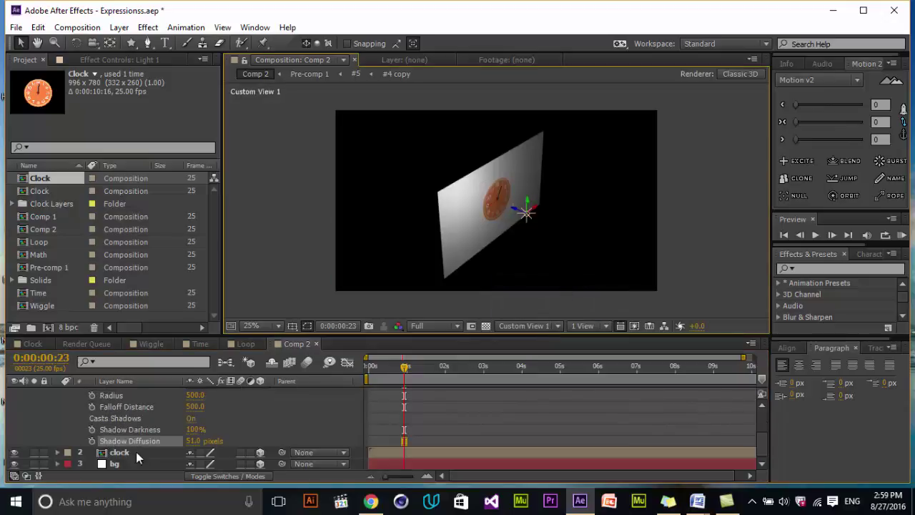
pyautogui.moveTo(509, 204); pyautogui.dragTo(525, 214)
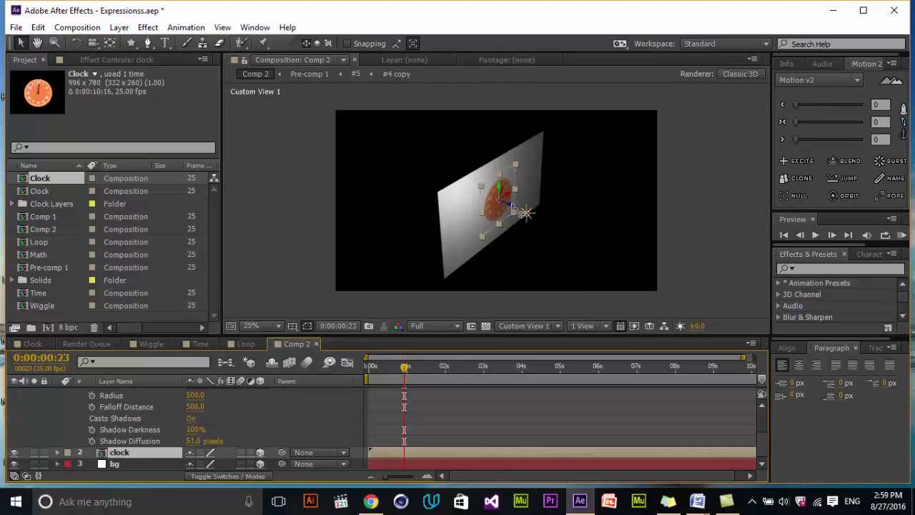
pyautogui.click(538, 325)
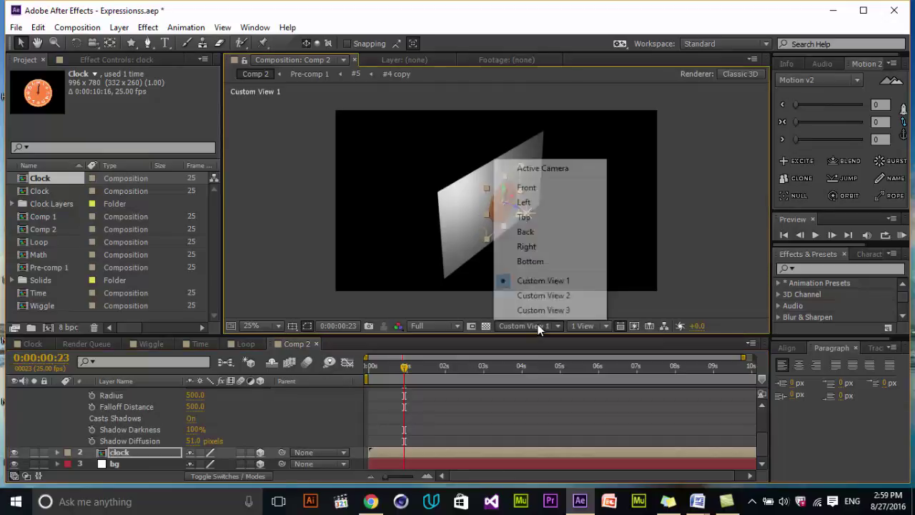
pyautogui.click(541, 167)
# Turn on Casts Shadows in the clock layer's Material Options
pyautogui.scroll(3, 111, 429)
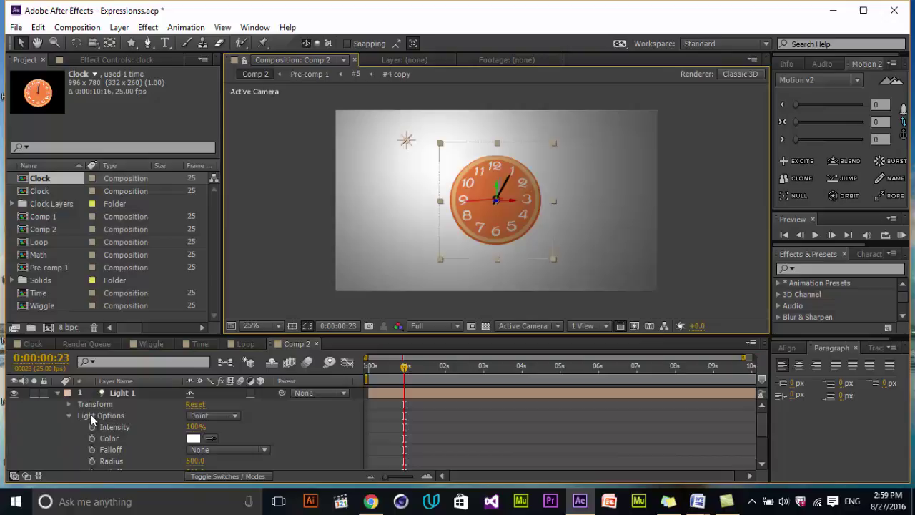
pyautogui.click(56, 393)
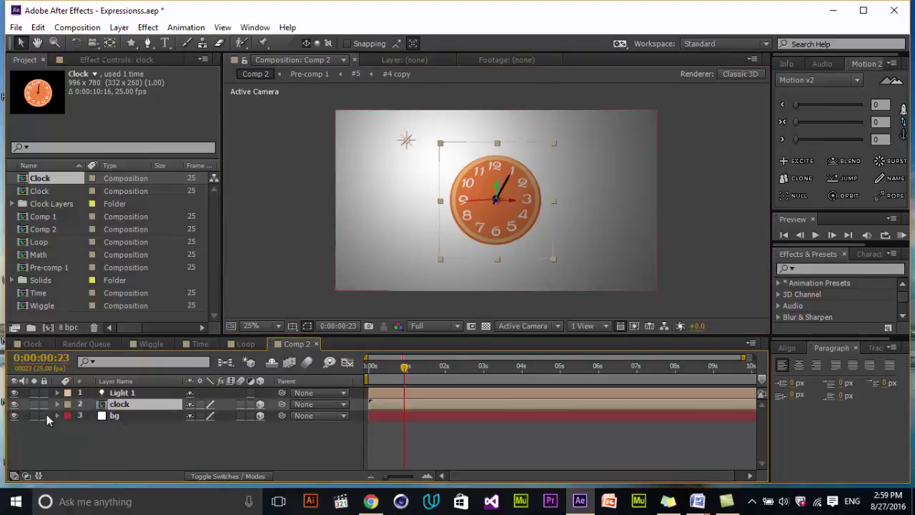
pyautogui.click(58, 404)
pyautogui.click(68, 426)
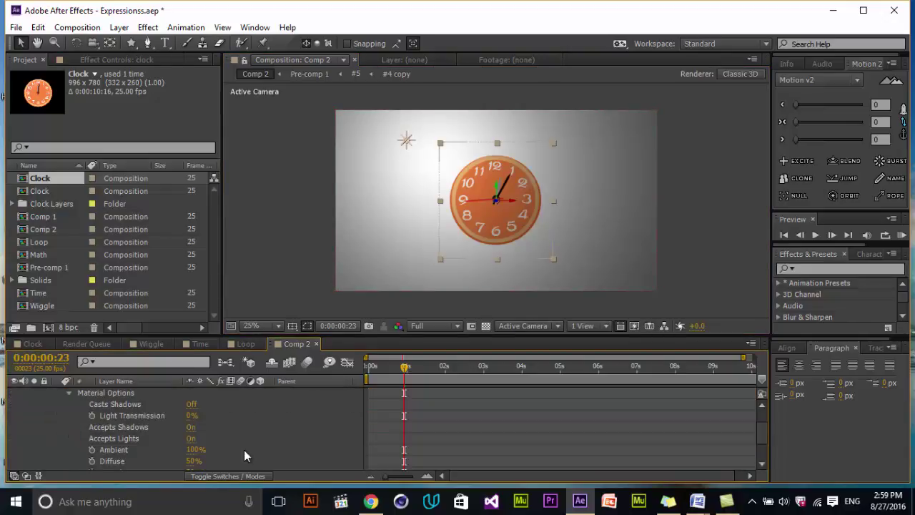
pyautogui.click(191, 404)
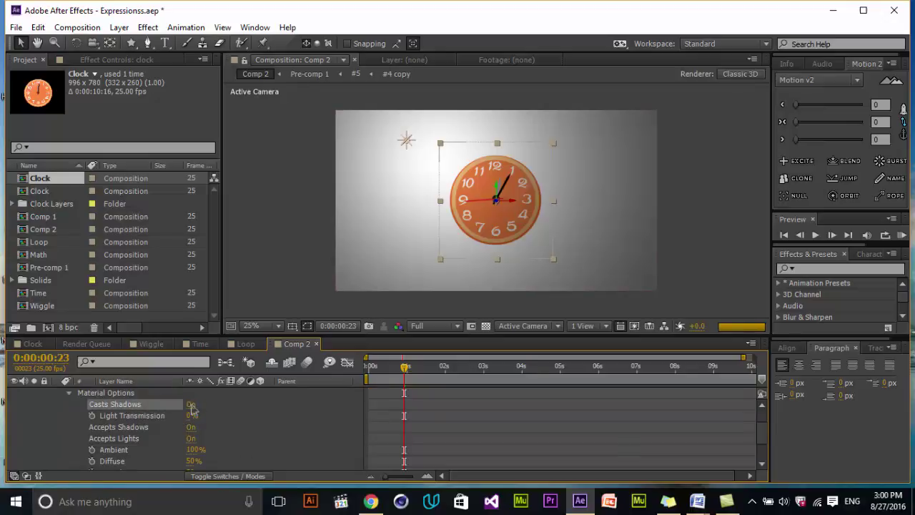
pyautogui.click(177, 395)
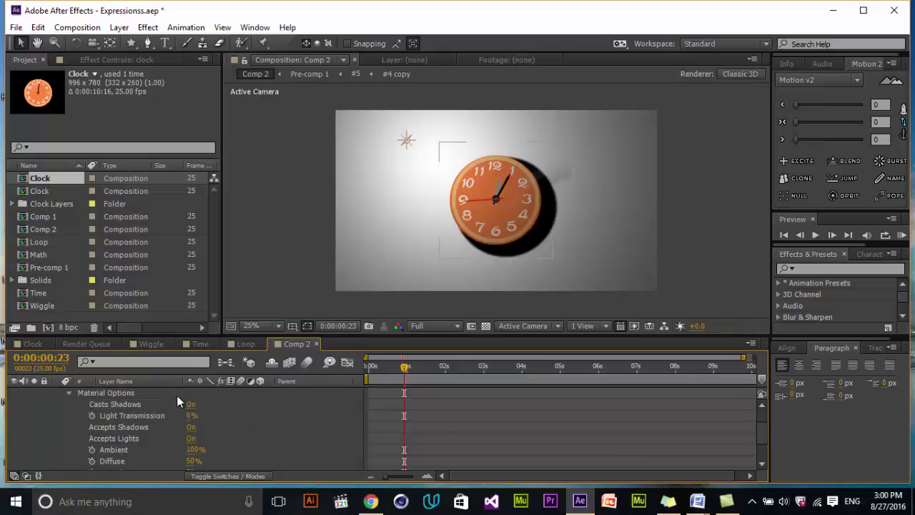
pyautogui.scroll(2, 38, 428)
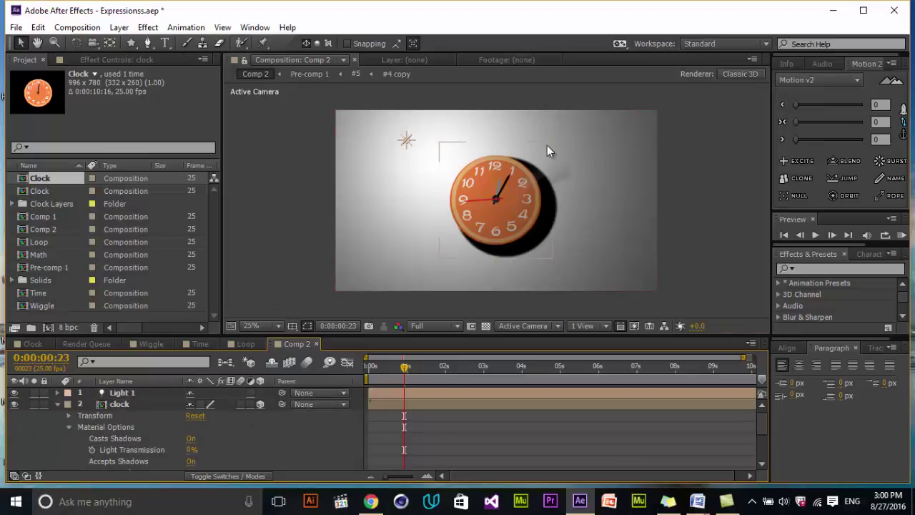
pyautogui.click(55, 404)
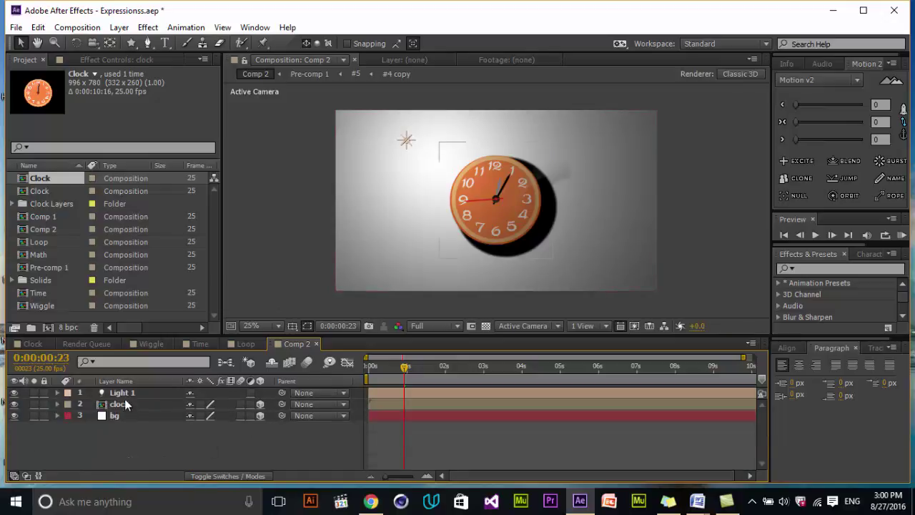
# Raise Light 1's shadow diffusion to 335 pixels
pyautogui.click(107, 394)
pyautogui.click(56, 392)
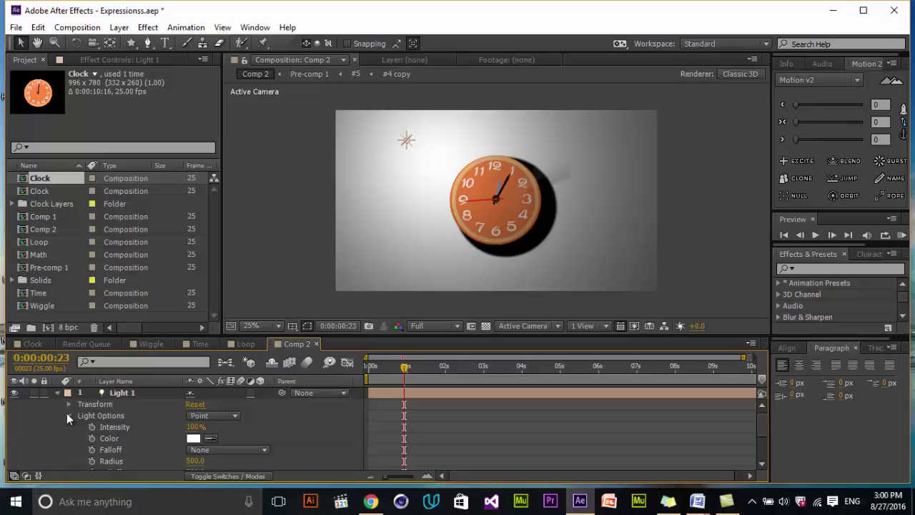
pyautogui.scroll(-2, 114, 452)
pyautogui.scroll(-2, 183, 465)
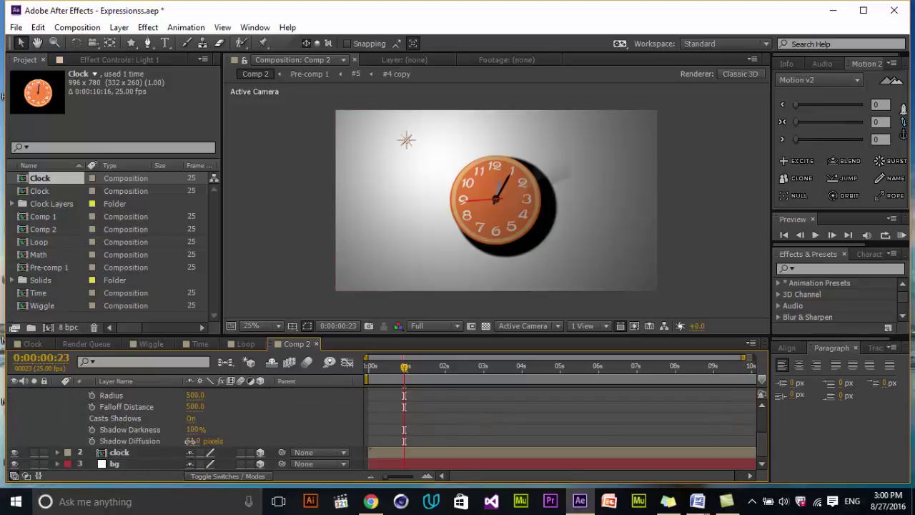
pyautogui.moveTo(190, 441); pyautogui.dragTo(324, 421)
pyautogui.click(432, 326)
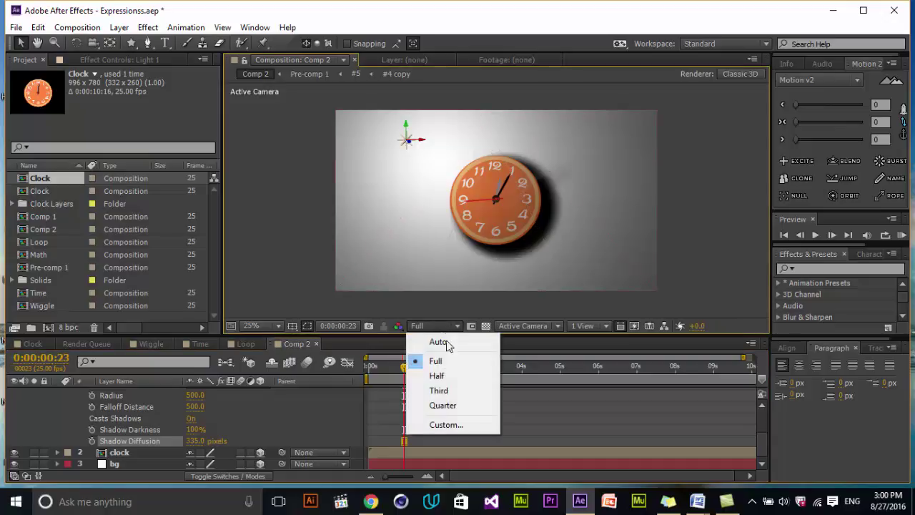
# Set the preview to Quarter resolution and duplicate Light 1 into Light 2 at the lower right
pyautogui.click(460, 400)
pyautogui.scroll(4, 182, 417)
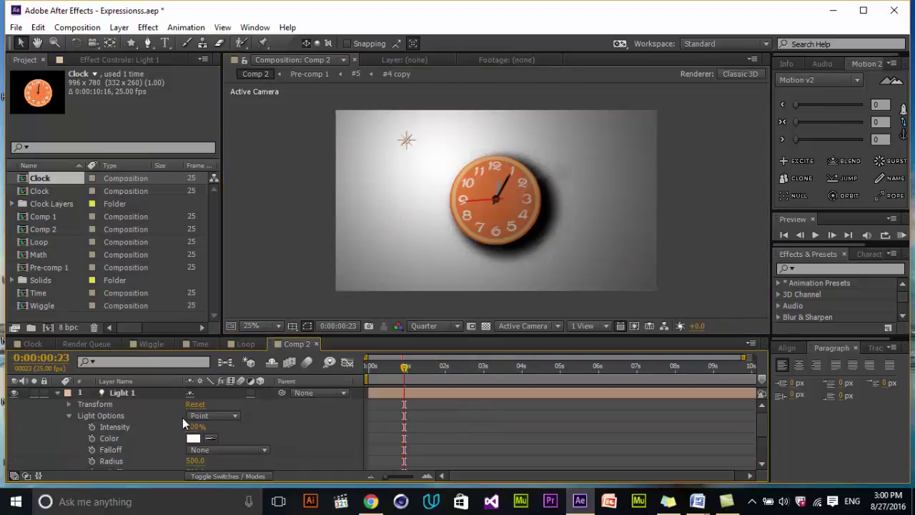
pyautogui.click(122, 393)
pyautogui.click(58, 393)
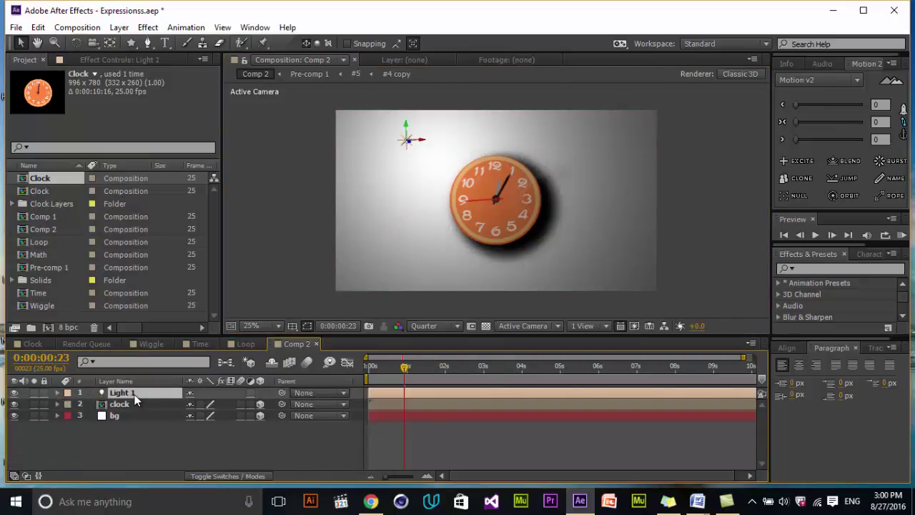
pyautogui.hotkey('ctrl', 'd')
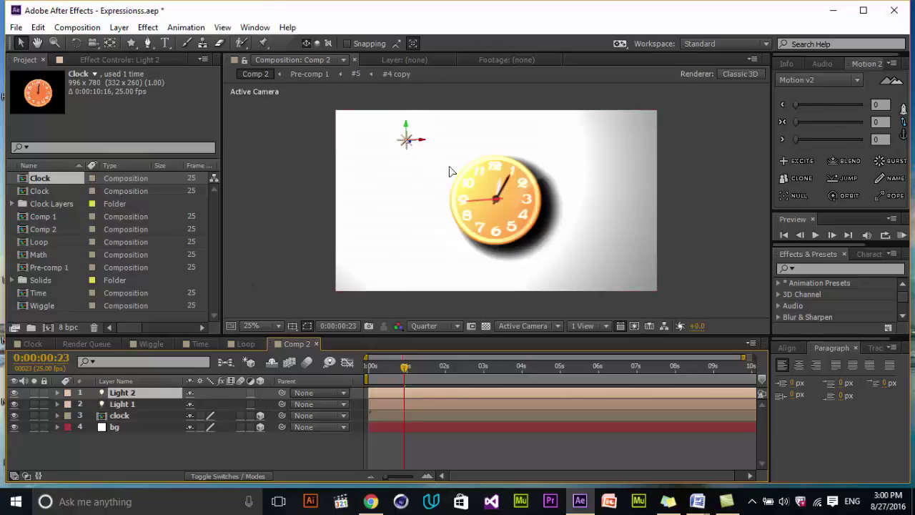
pyautogui.moveTo(408, 142); pyautogui.dragTo(688, 261)
# Turn off Casts Shadows for Light 2 and lower its intensity to 47%
pyautogui.click(59, 393)
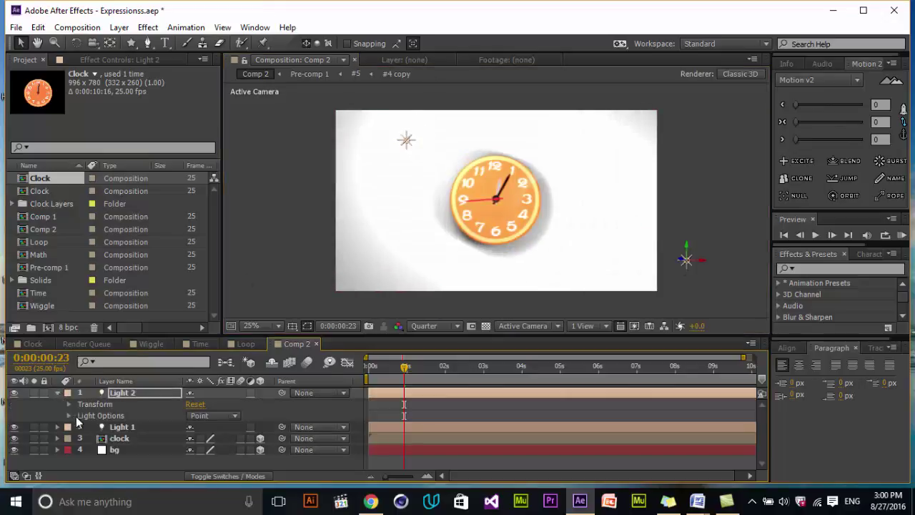
pyautogui.click(69, 415)
pyautogui.click(192, 462)
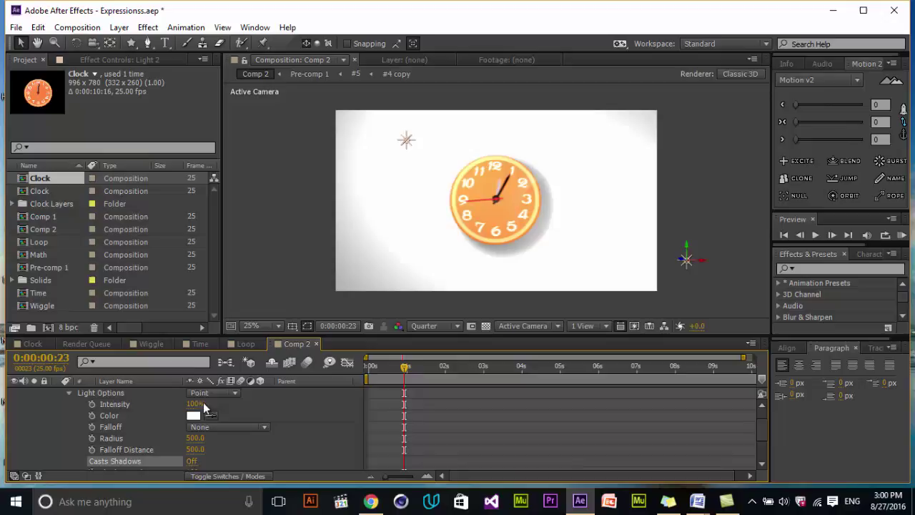
pyautogui.moveTo(194, 404); pyautogui.dragTo(158, 405)
pyautogui.moveTo(367, 138); pyautogui.dragTo(264, 81)
# Set Light 1 intensity to 95%, lower it slightly, and move Light 2 toward the bottom-right corner
pyautogui.click(727, 285)
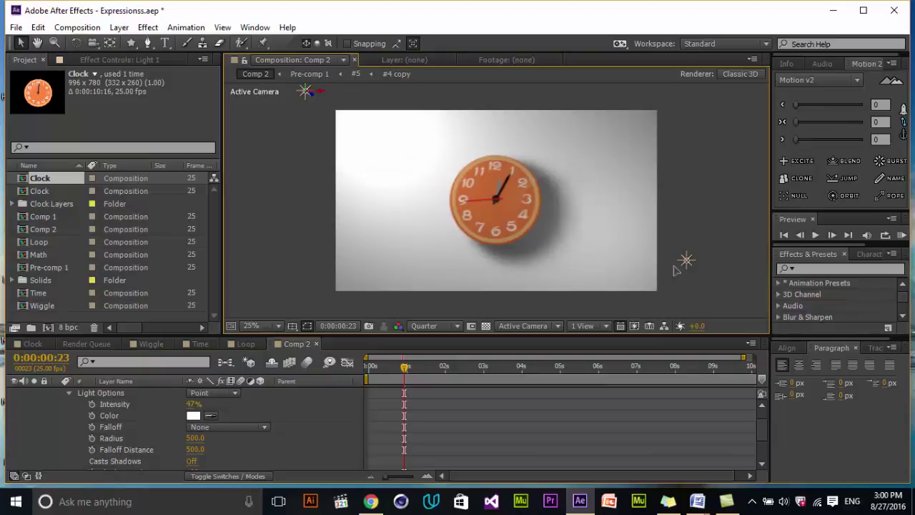
pyautogui.moveTo(674, 270); pyautogui.dragTo(622, 268)
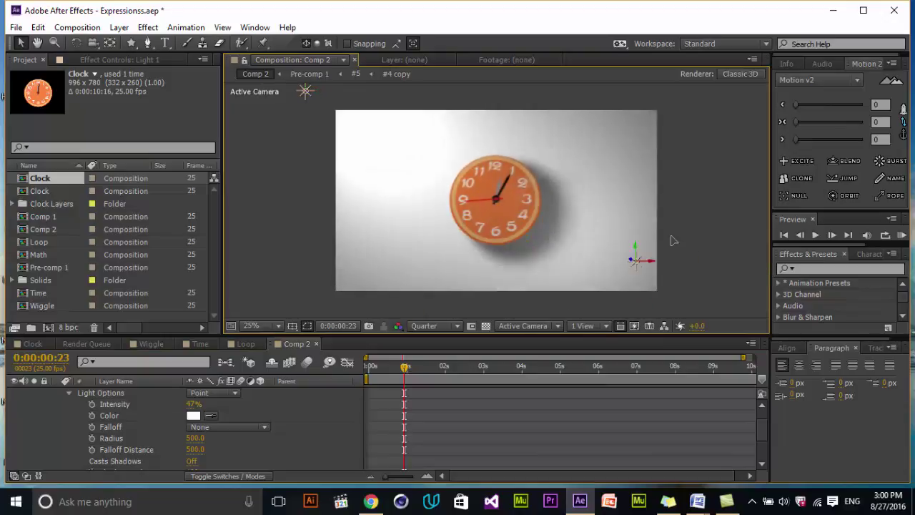
pyautogui.hotkey('ctrl', 'z')
pyautogui.scroll(2, 158, 427)
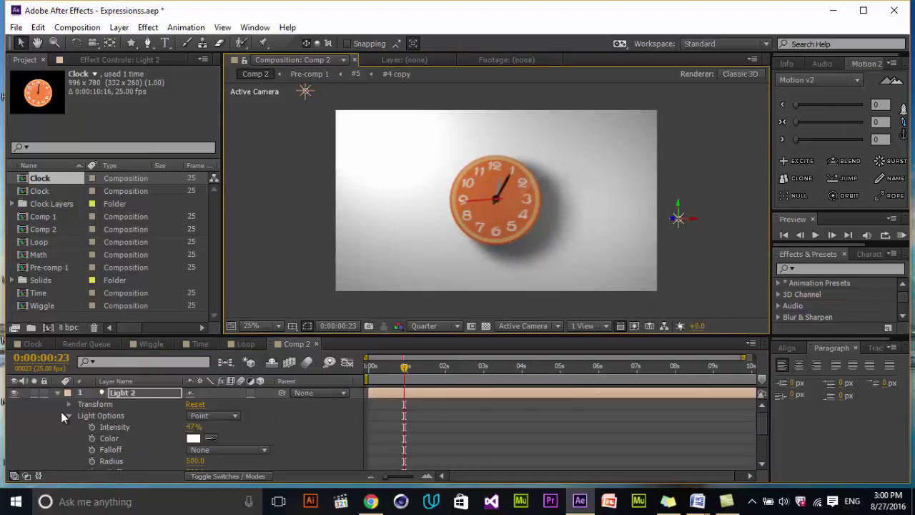
pyautogui.click(58, 393)
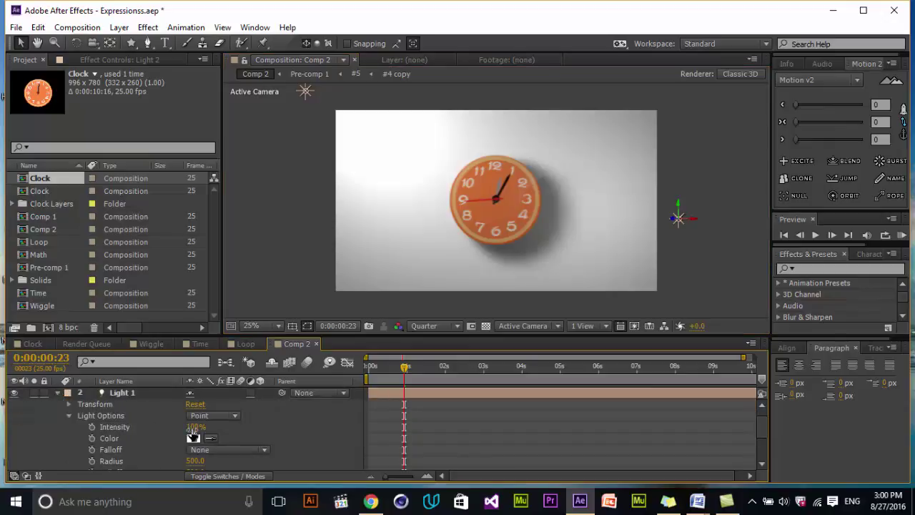
pyautogui.moveTo(193, 427); pyautogui.dragTo(188, 428)
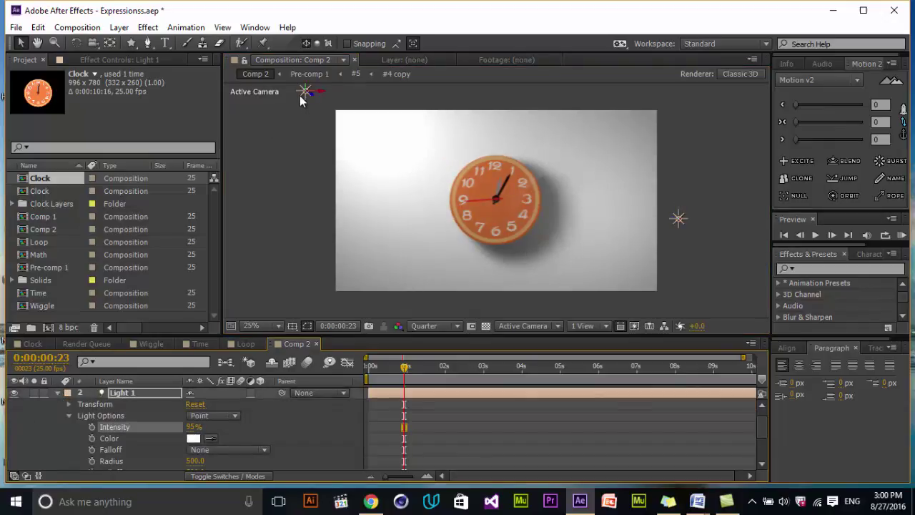
pyautogui.moveTo(300, 101); pyautogui.dragTo(302, 139)
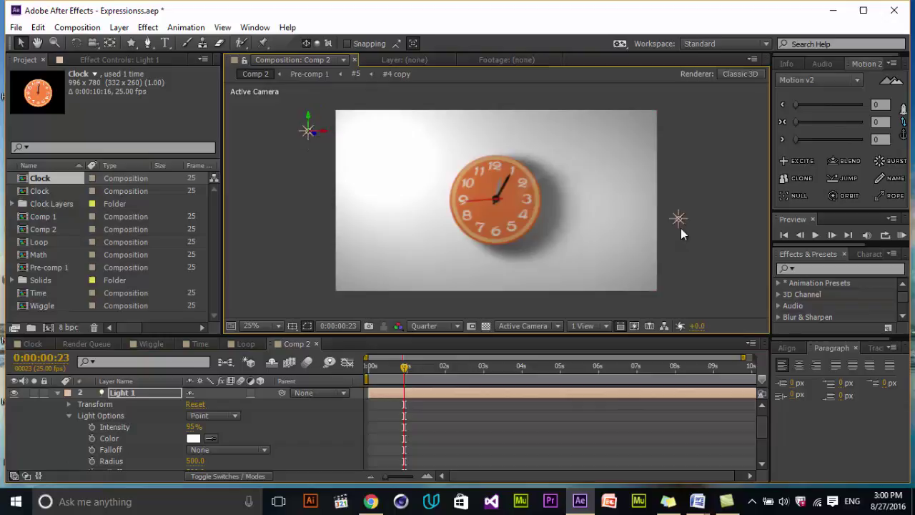
pyautogui.moveTo(678, 219); pyautogui.dragTo(656, 266)
# Add a new Camera 1 and dolly it in toward the clock with the Track Z tool
pyautogui.rightClick(303, 281)
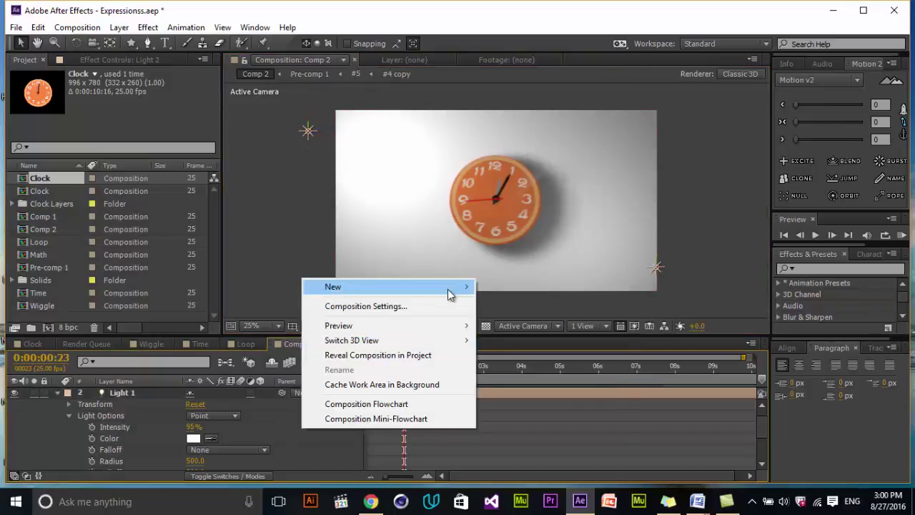
pyautogui.moveTo(386, 286)
pyautogui.click(533, 351)
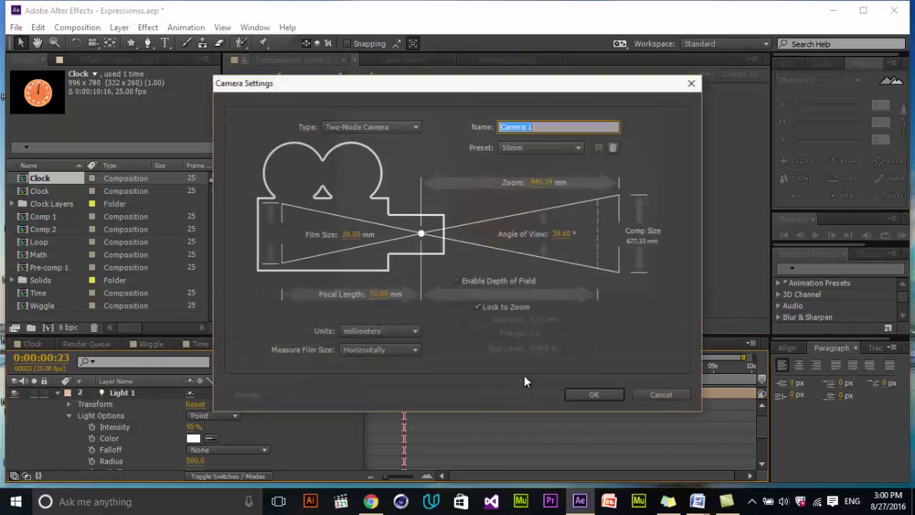
pyautogui.click(599, 395)
pyautogui.moveTo(93, 43); pyautogui.dragTo(140, 91)
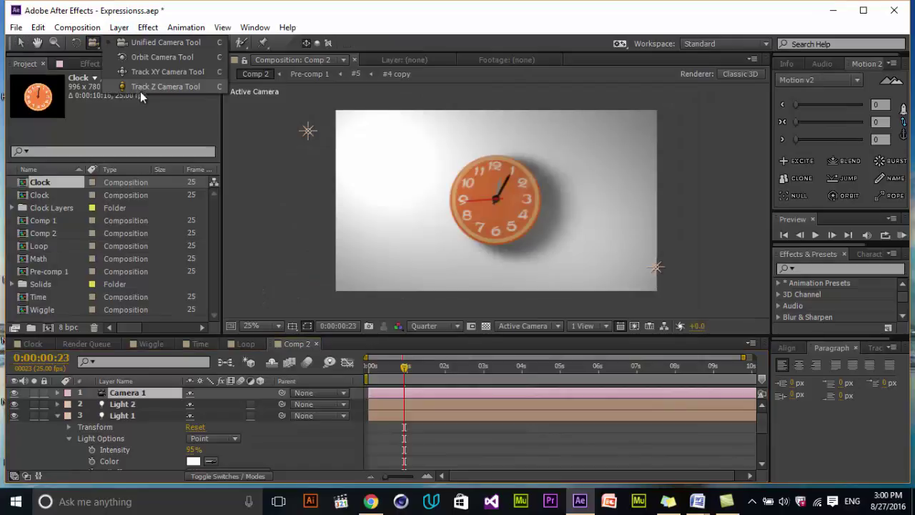
pyautogui.moveTo(472, 258); pyautogui.dragTo(471, 379)
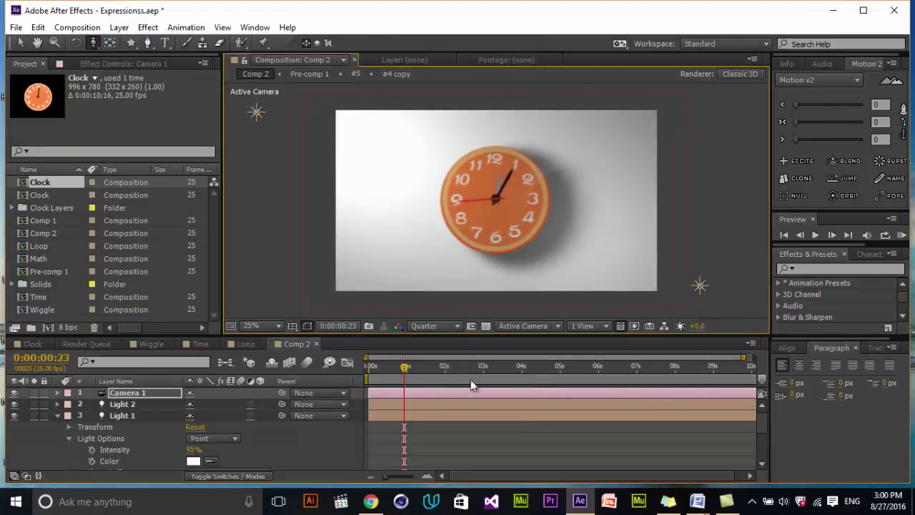
pyautogui.moveTo(405, 365)
pyautogui.mouseDown()
pyautogui.moveTo(548, 366)
pyautogui.moveTo(403, 367)
pyautogui.moveTo(486, 367)
pyautogui.mouseUp()
pyautogui.press(',')
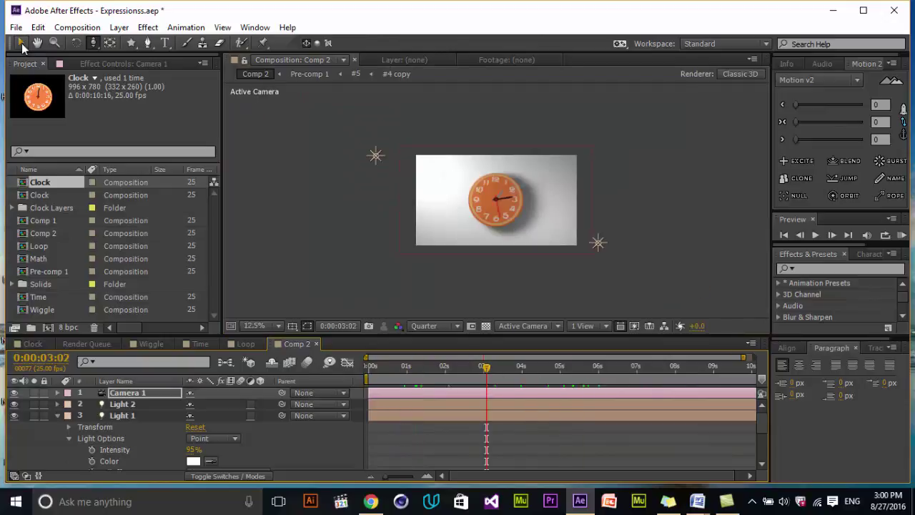
# Move Light 1 to the top edge of the background and fit the comp in the viewer
pyautogui.click(20, 43)
pyautogui.moveTo(375, 155)
pyautogui.mouseDown()
pyautogui.moveTo(407, 199)
pyautogui.moveTo(481, 153)
pyautogui.mouseUp()
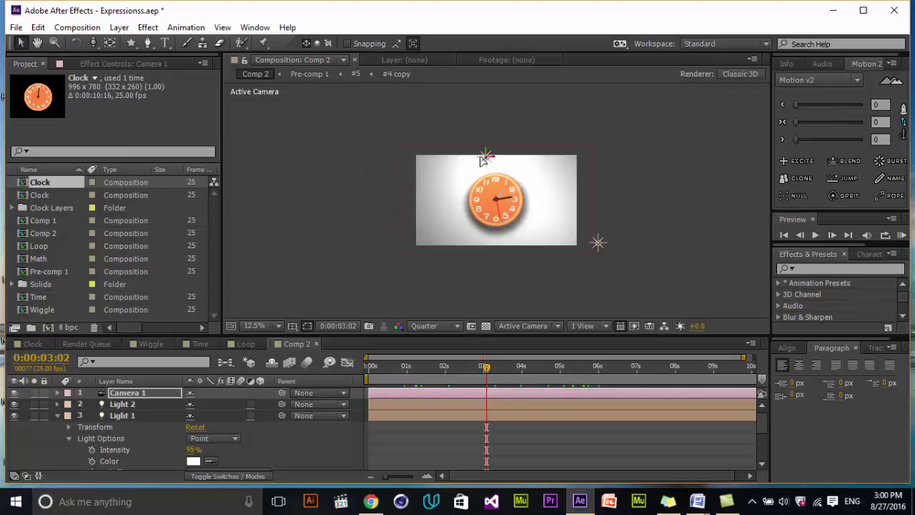
pyautogui.click(256, 325)
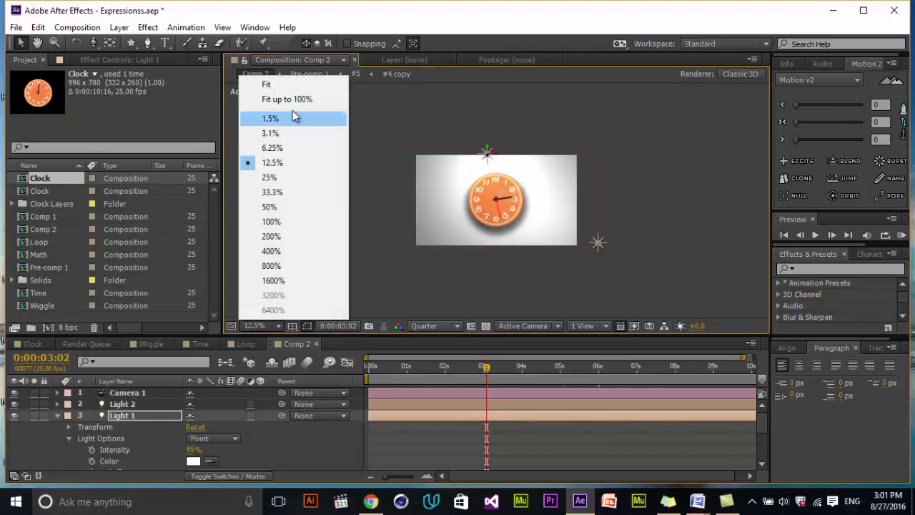